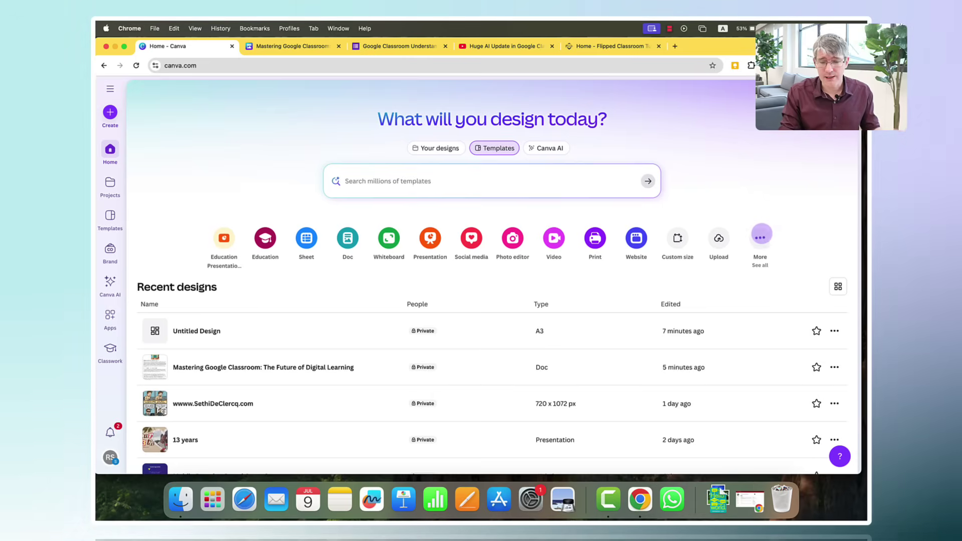
Step: Browse the Docs category and its templates among the available design types
click(761, 237)
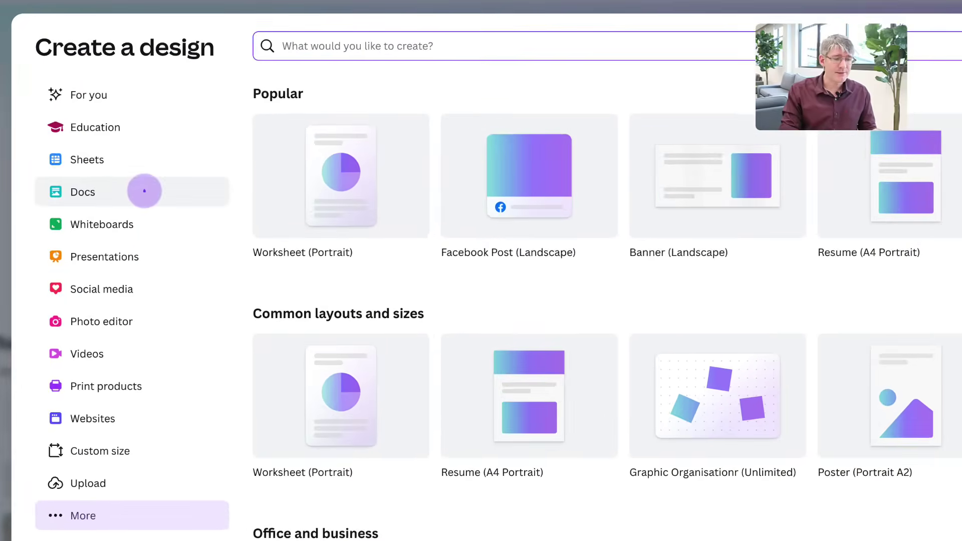
click(221, 191)
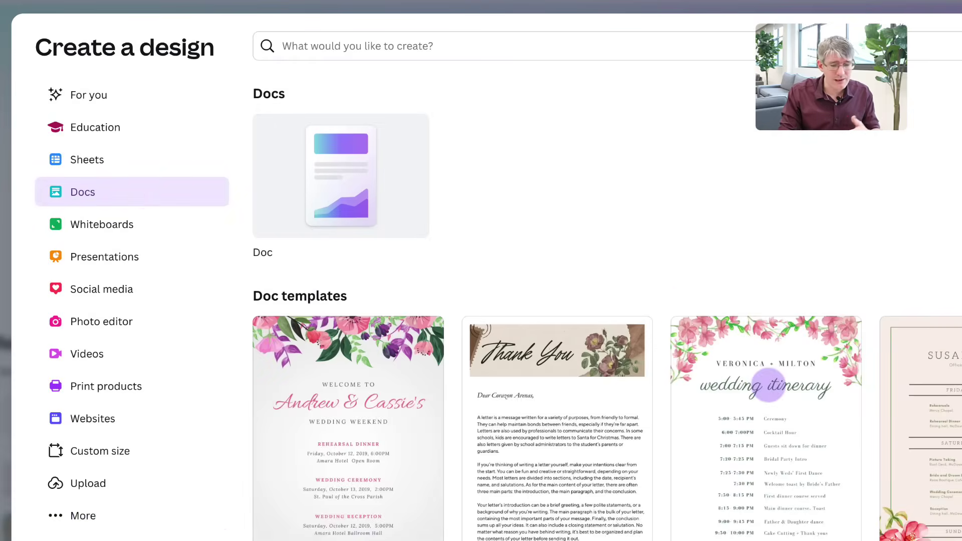
scroll(769, 385, down, 10)
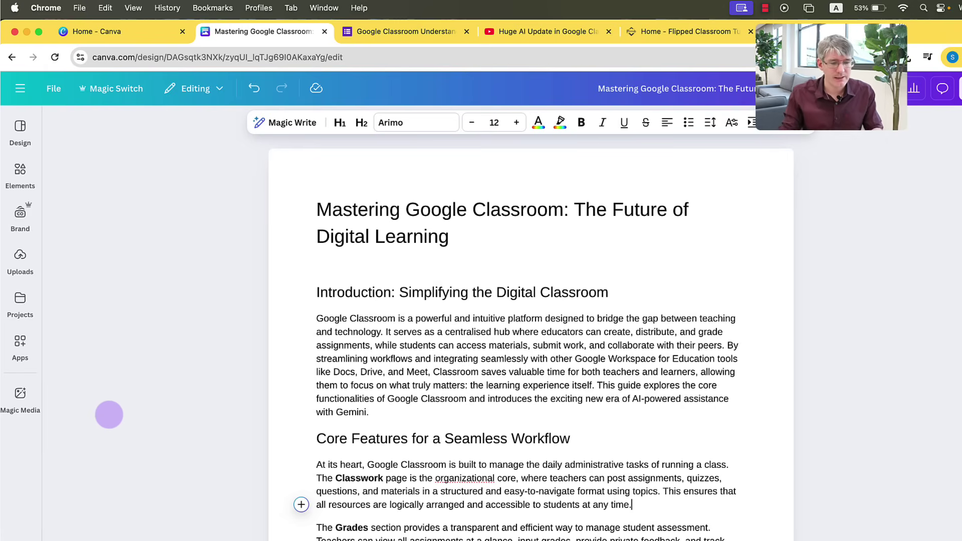
Step: Insert a "classroom" graphic showing a green room with a chalkboard on the empty line below the document title
click(341, 264)
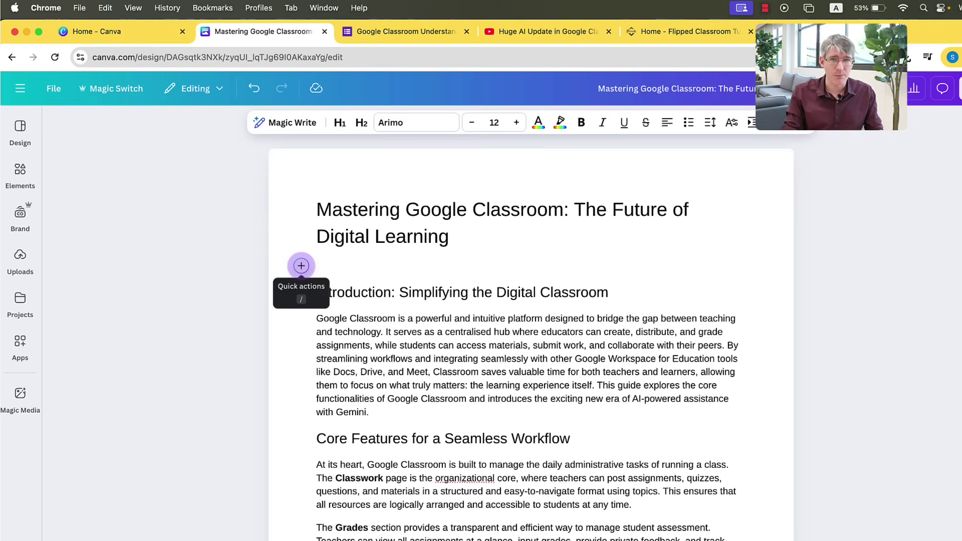
click(301, 265)
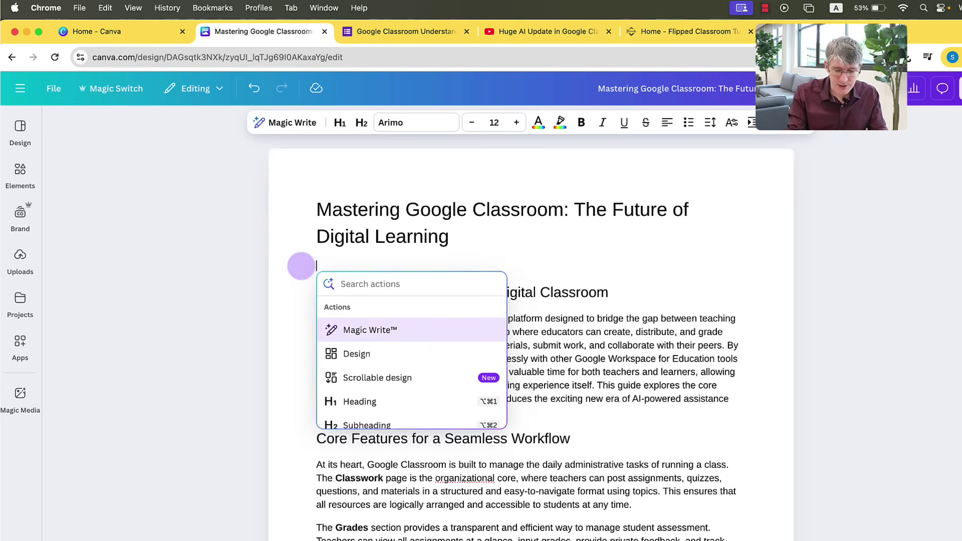
text(classroom)
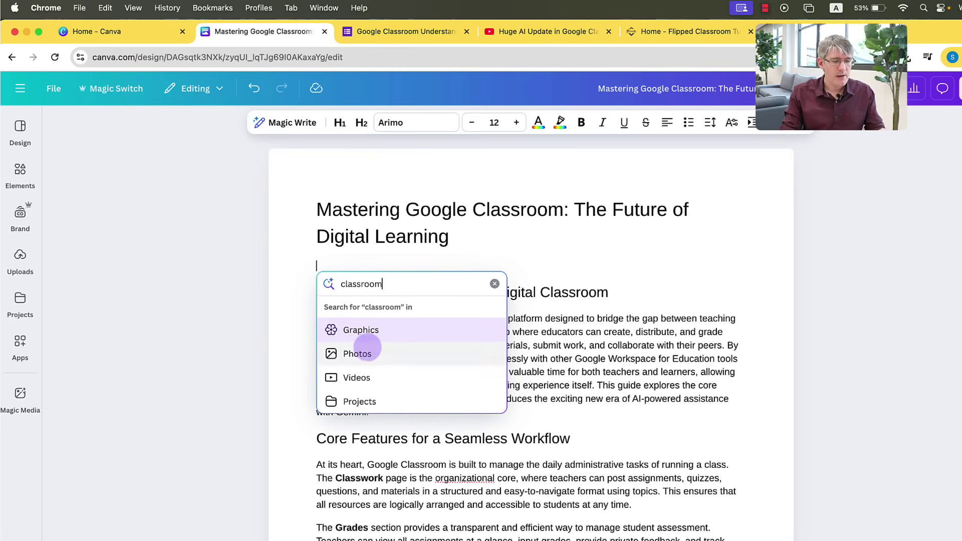
click(359, 331)
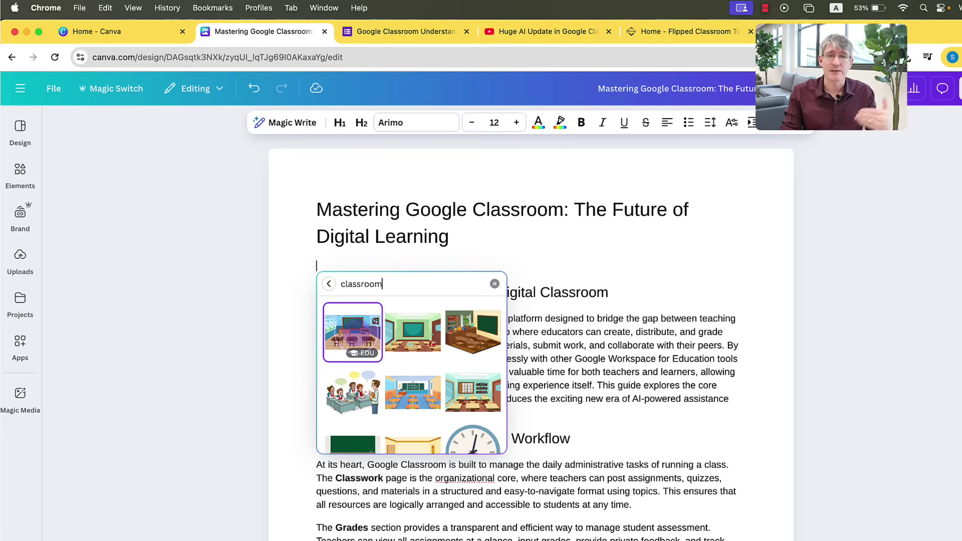
click(406, 329)
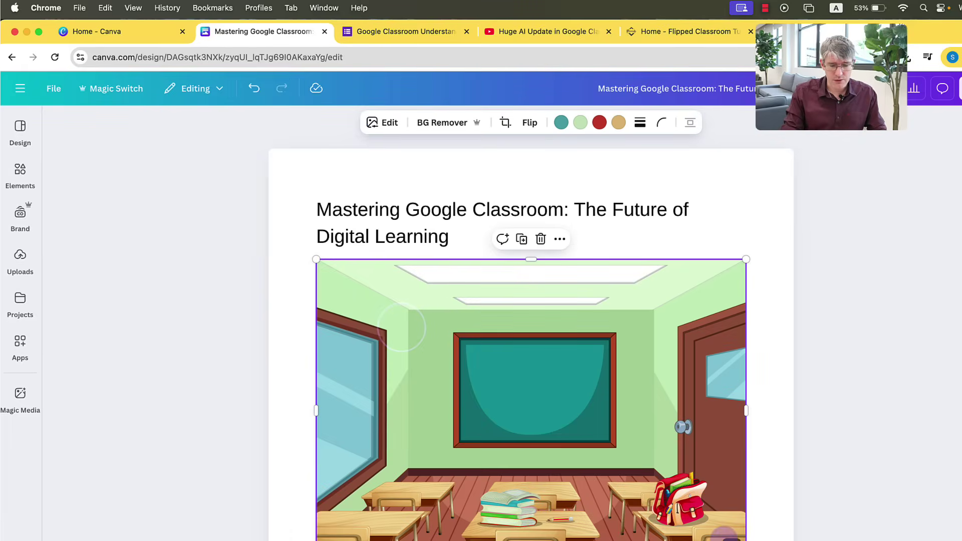
Step: Shrink the classroom graphic below the title to about two fifths of the text width
drag(737, 539, 588, 407)
click(587, 407)
key(BackSpace)
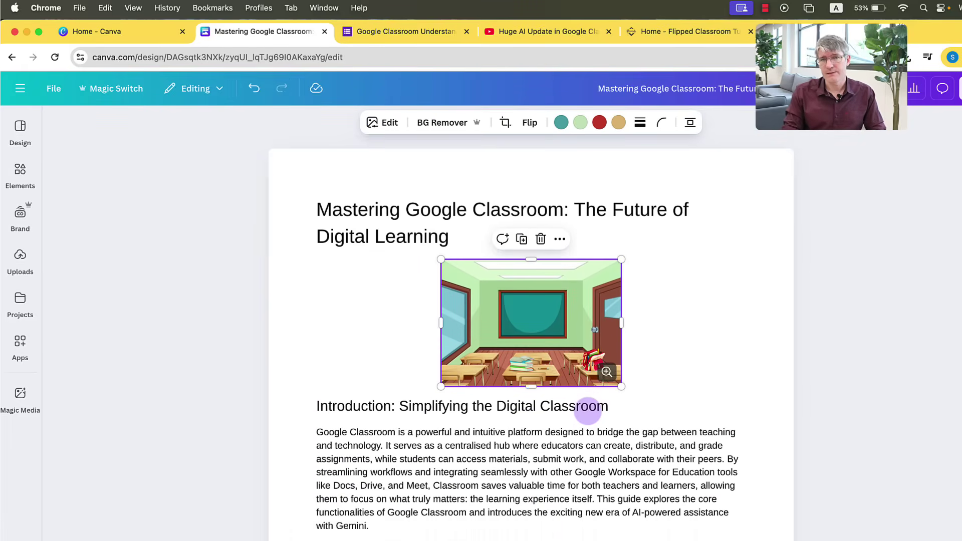
Step: Select the "(Placeholder: [Embed Your YouTube Video Here])" line and copy the address of the open YouTube video on the Google Classroom AI update
scroll(588, 410, down, 10)
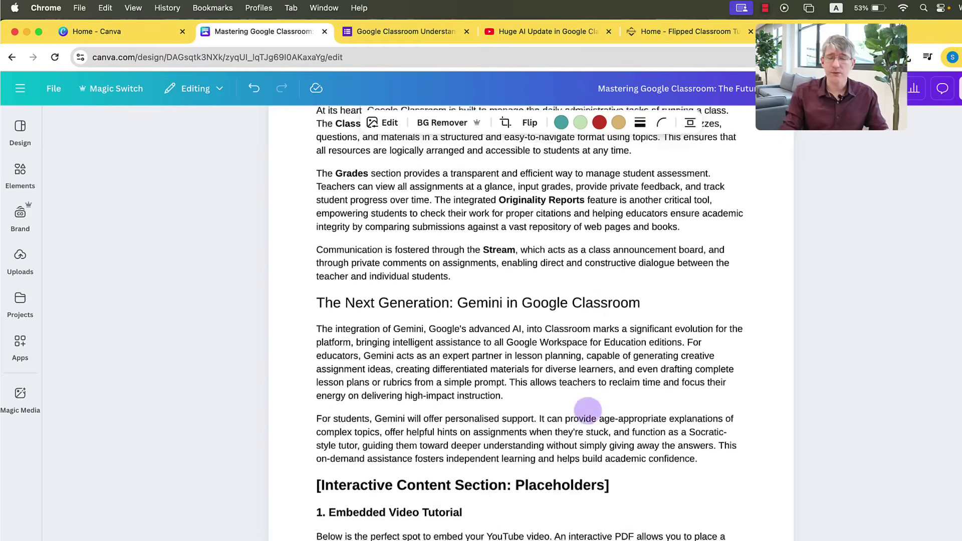
scroll(588, 411, down, 3)
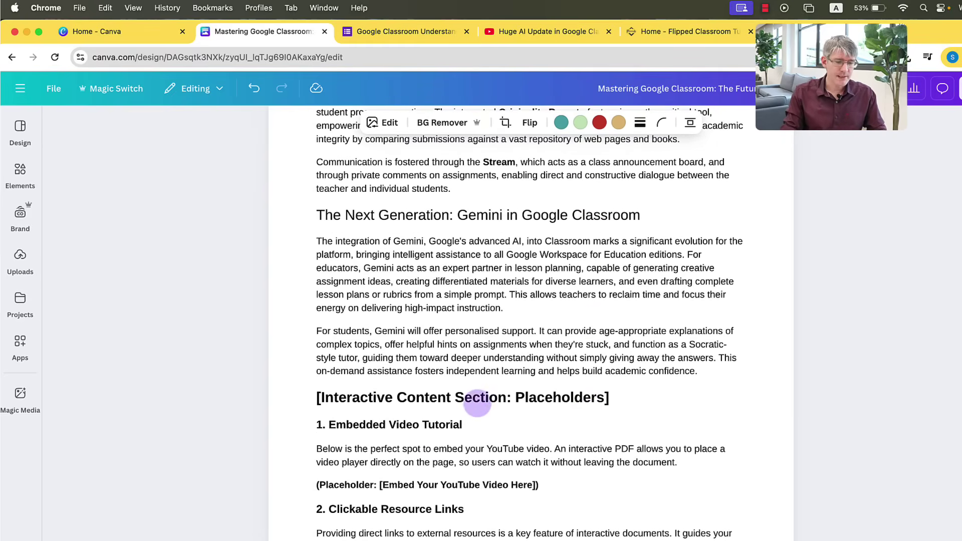
scroll(468, 398, down, 4)
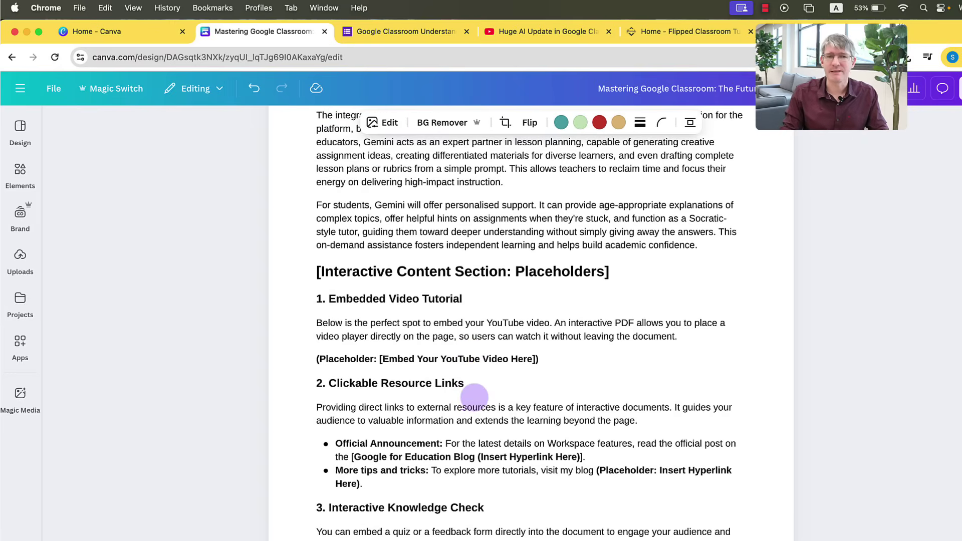
triple_click(413, 359)
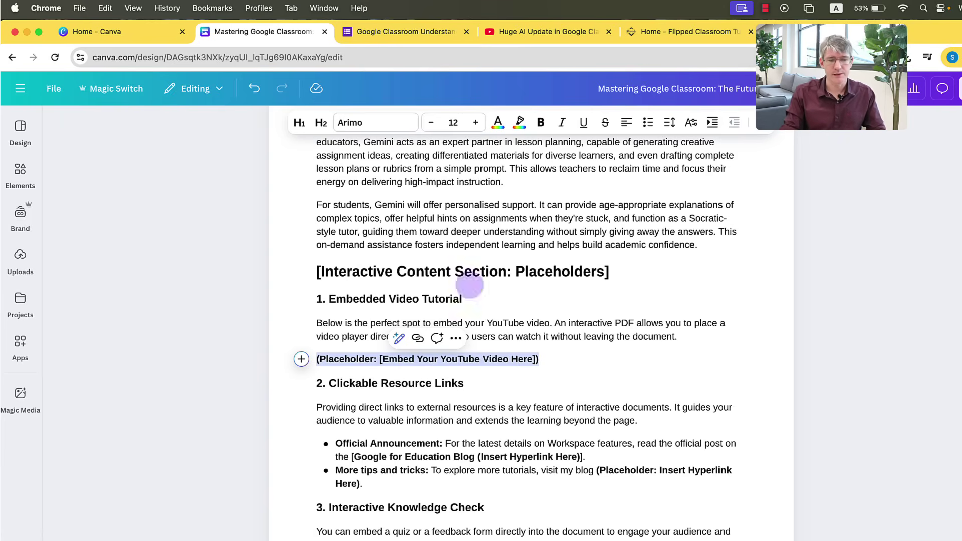
click(577, 33)
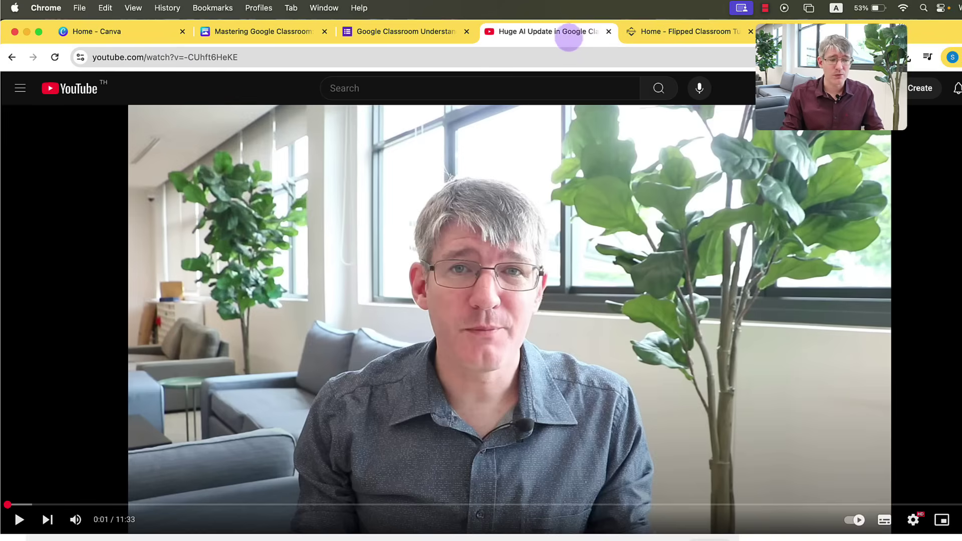
click(230, 57)
key(super+c)
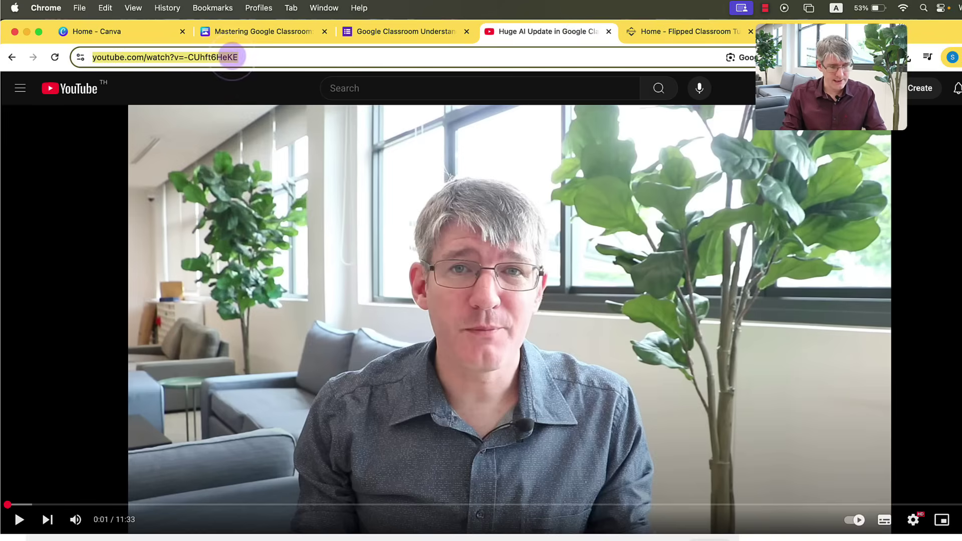
Step: Replace the video placeholder in the Canva document with an embed of the copied YouTube address
click(226, 31)
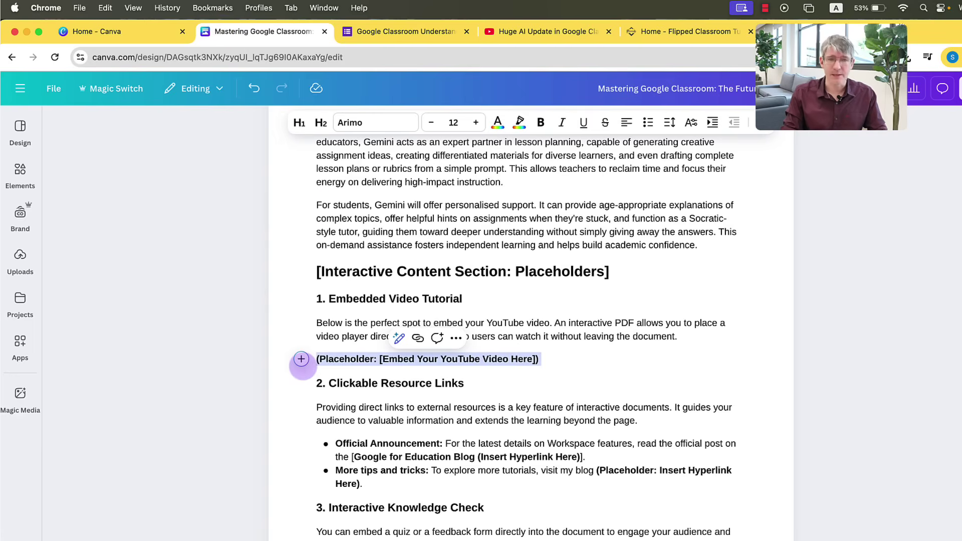
key(BackSpace)
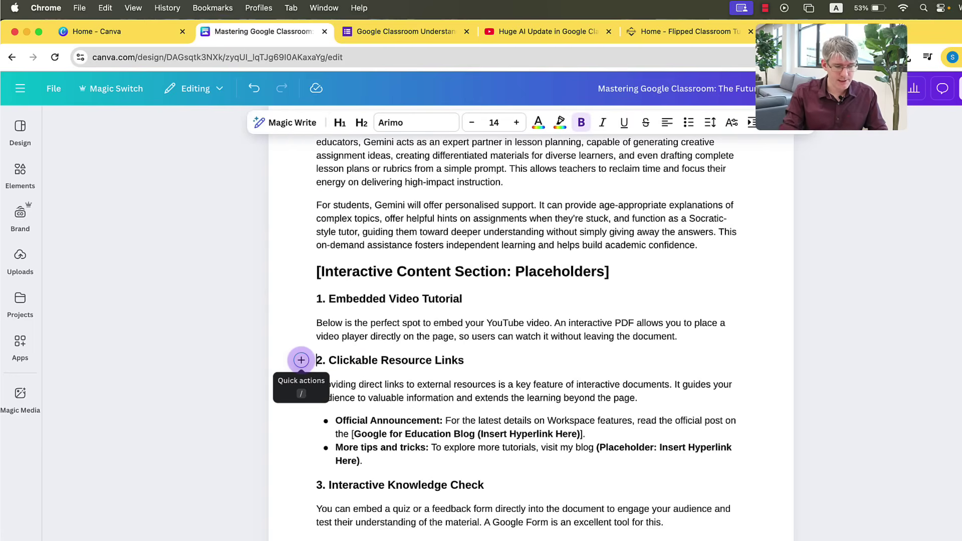
click(301, 357)
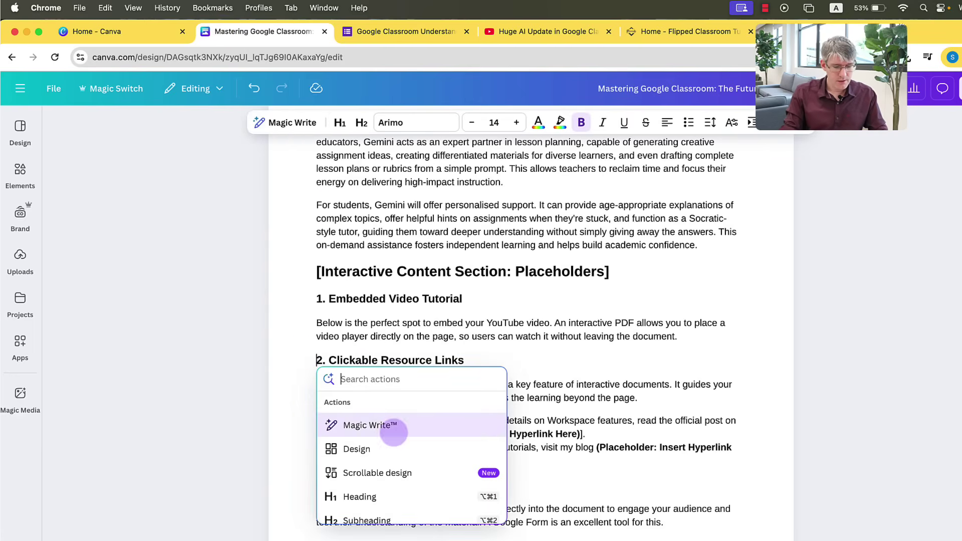
text(em)
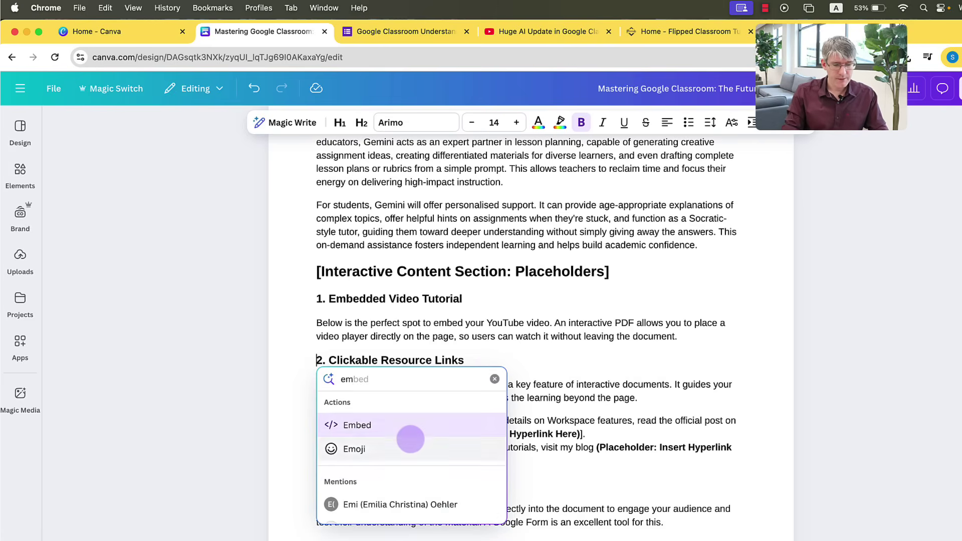
click(394, 426)
key(super+v)
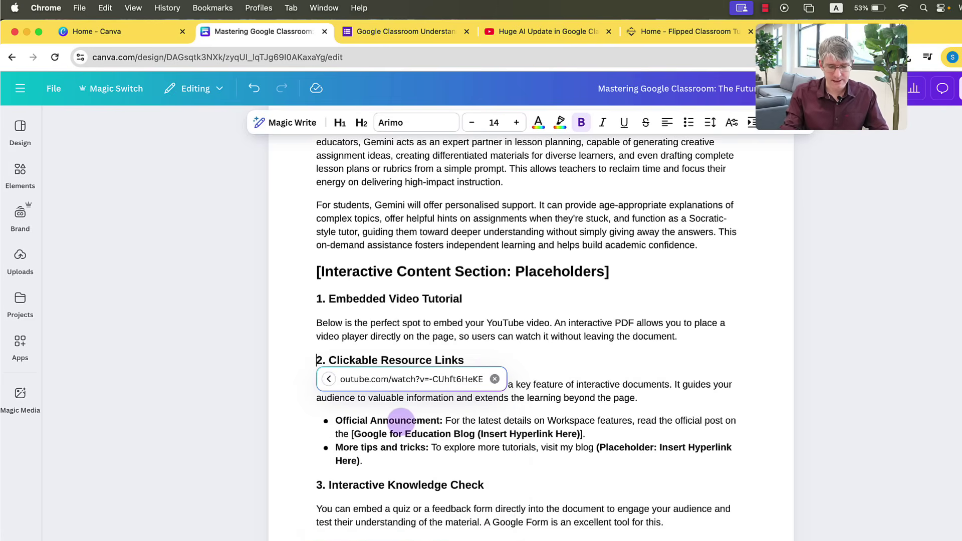
key(Return)
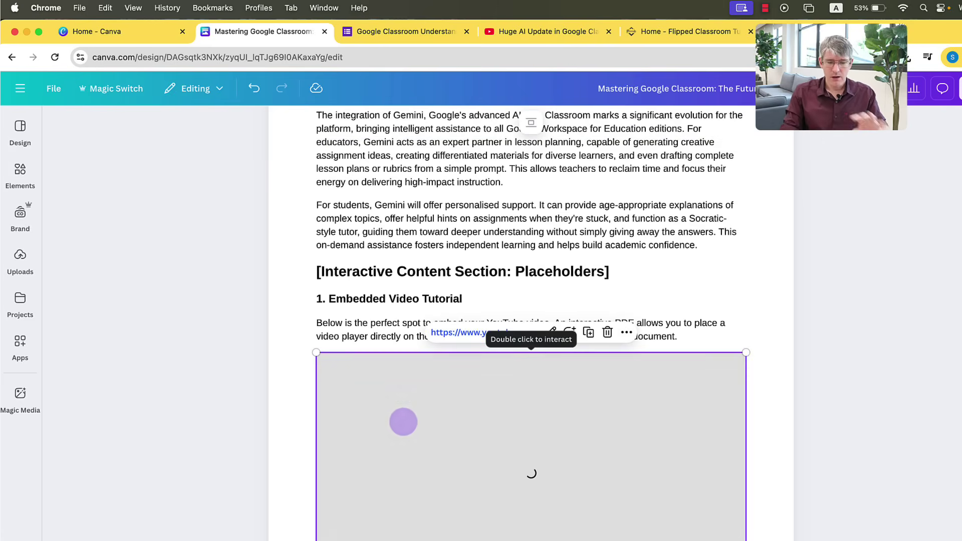
Step: Shrink the embedded video to a little over half the text width and align it left
scroll(531, 426, down, 5)
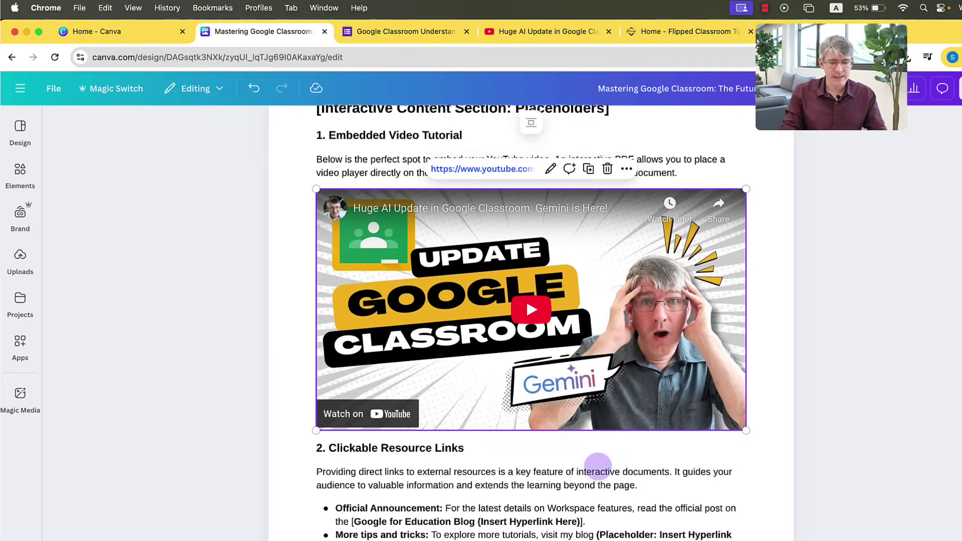
drag(746, 430, 617, 362)
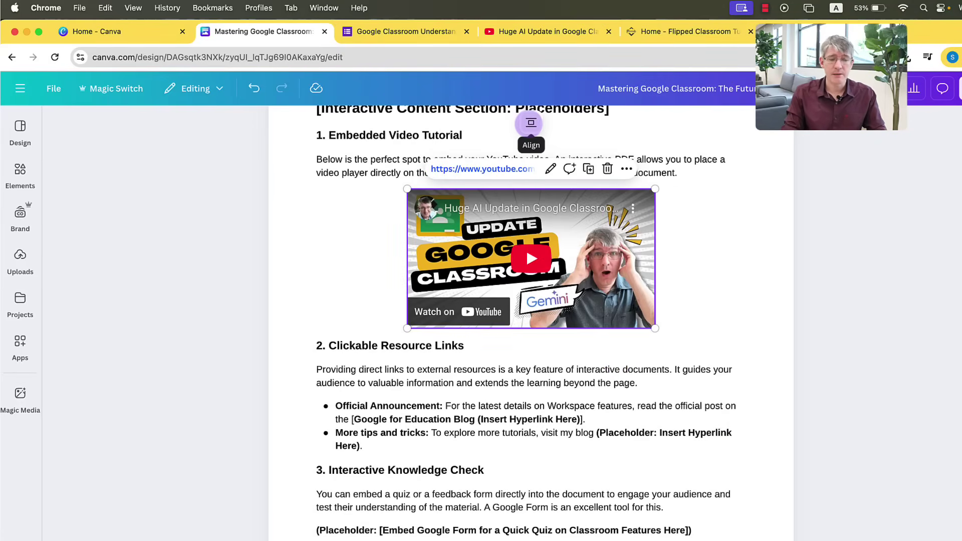
click(531, 123)
click(532, 123)
click(532, 122)
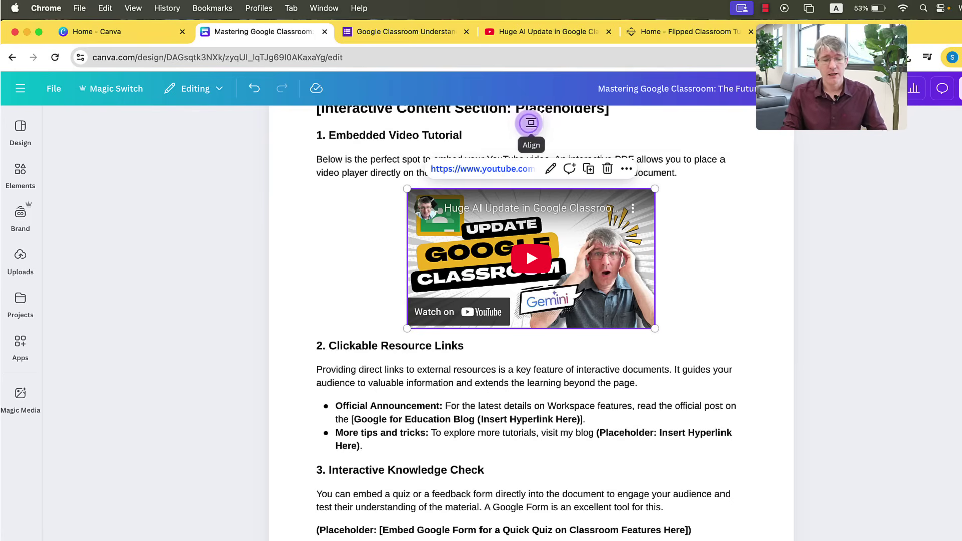
click(531, 123)
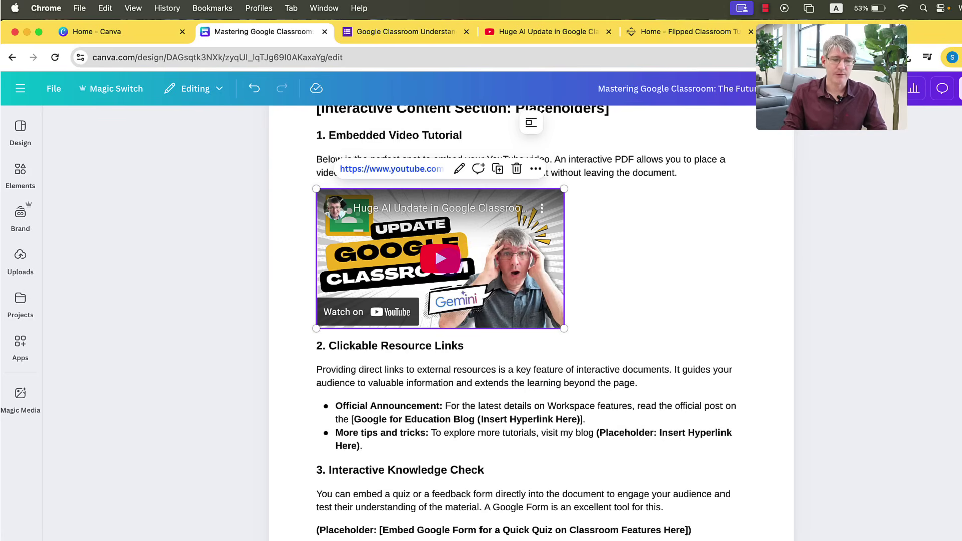
Step: Play the embedded video briefly inside the document, pause it and return to the text
double_click(435, 248)
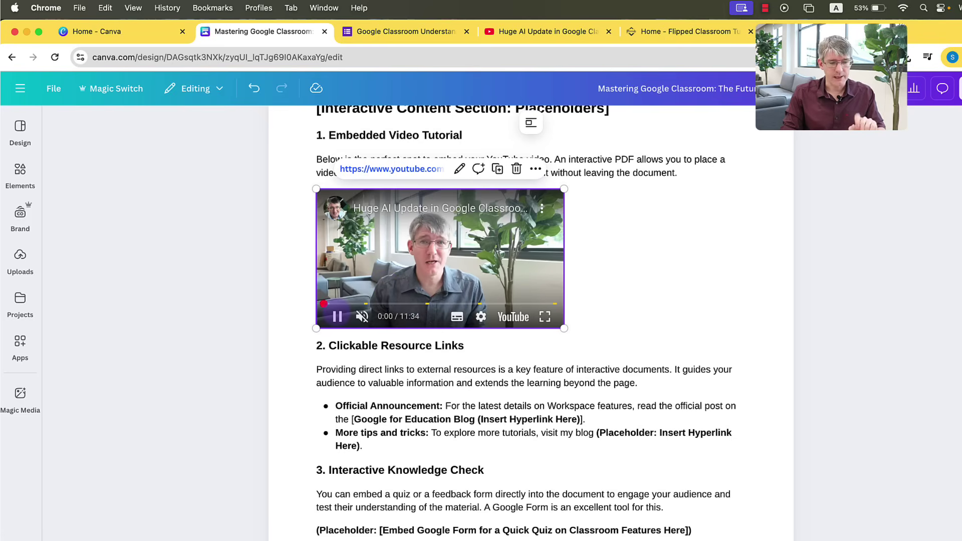
click(336, 315)
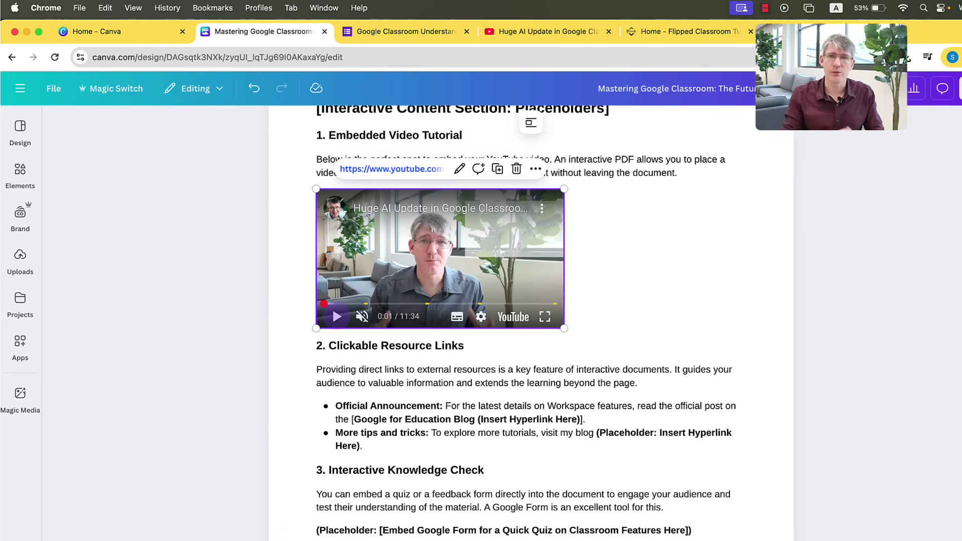
click(418, 406)
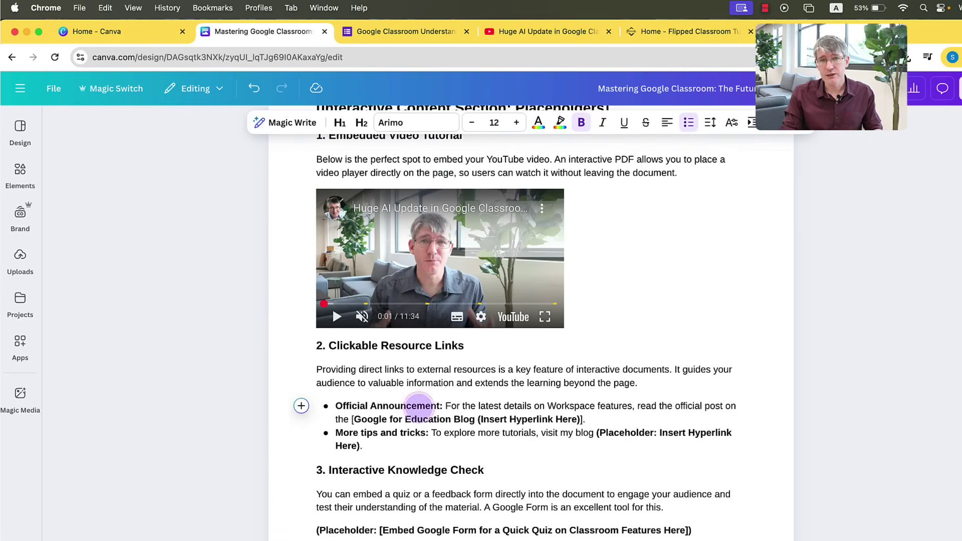
Step: Copy the Flipped Classroom Tutorials homepage address and link the "[Google for Education Blog (Insert Hyperlink Here)]" text to it
scroll(419, 406, down, 2)
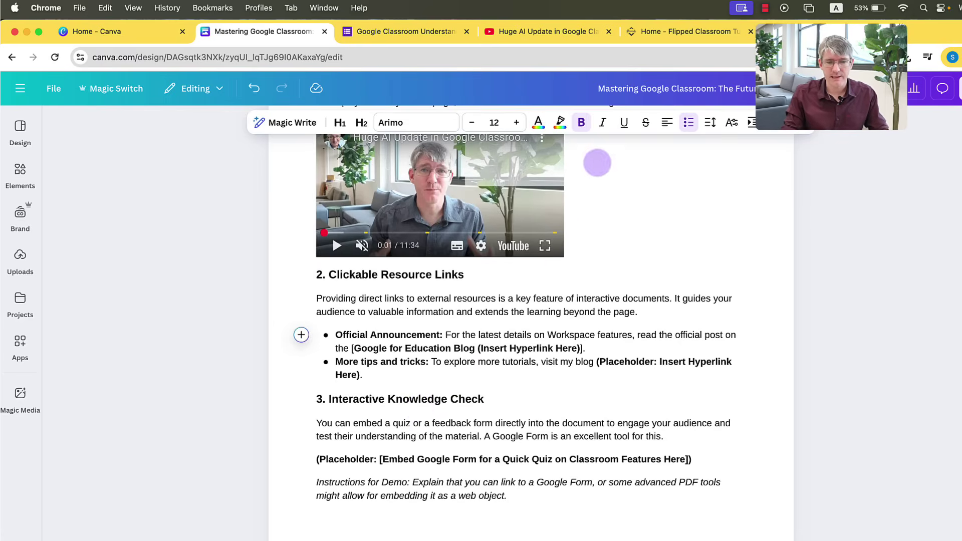
click(657, 31)
click(641, 57)
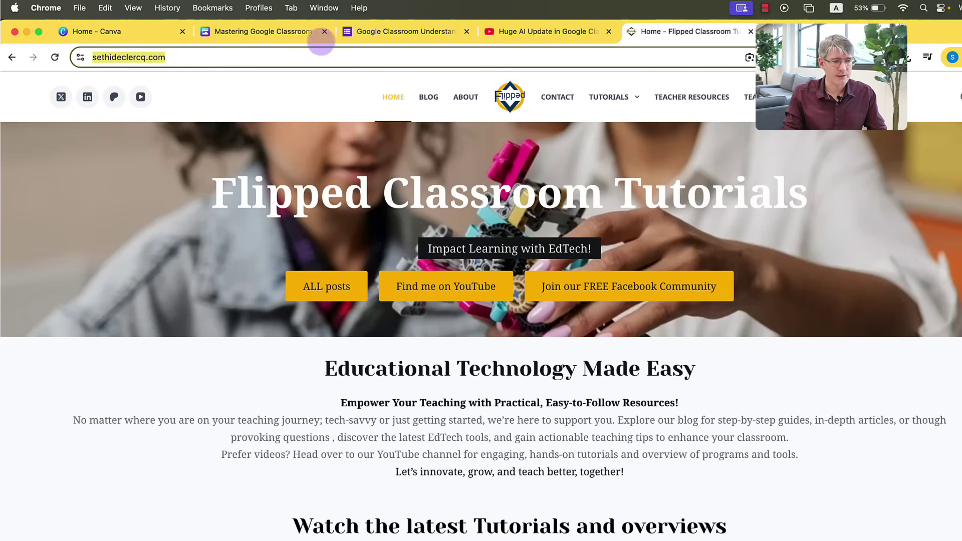
click(312, 36)
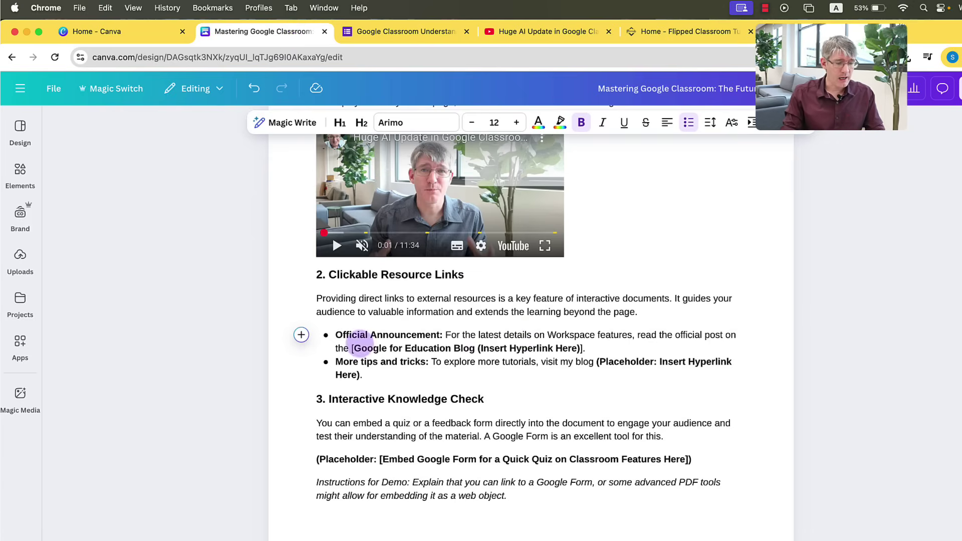
drag(353, 349, 583, 348)
key(super+v)
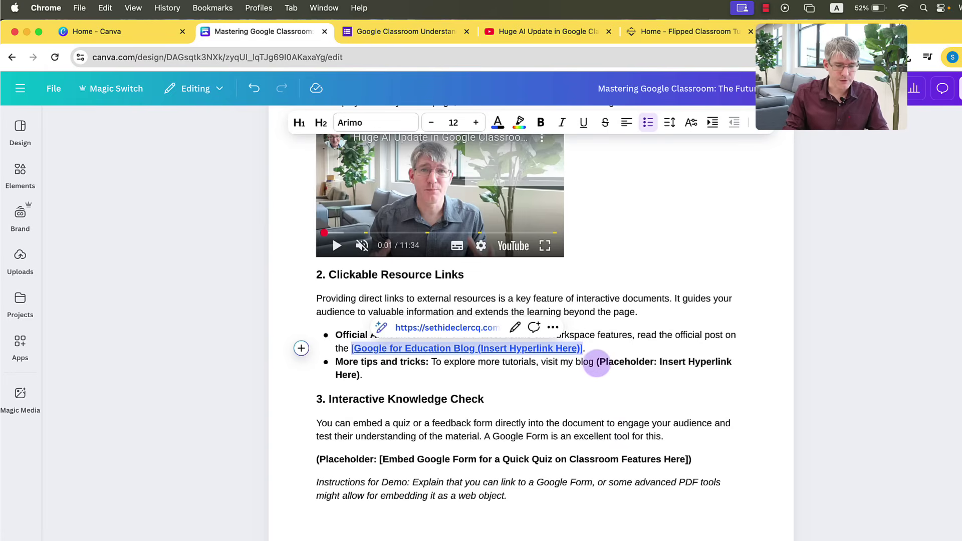
Step: Link the "(Placeholder: Insert Hyperlink Here)" text to the copied homepage address and show it as an Embed
drag(595, 361, 605, 374)
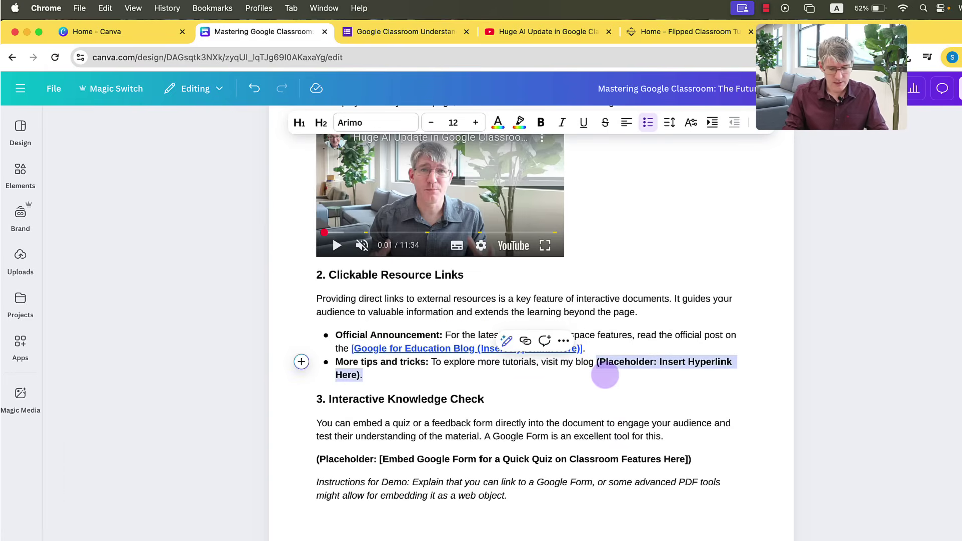
key(super+v)
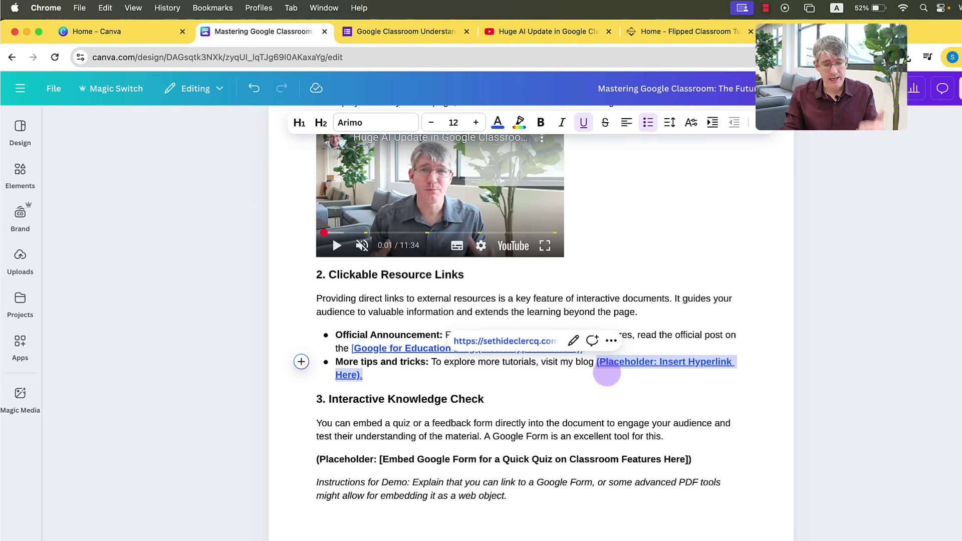
click(573, 341)
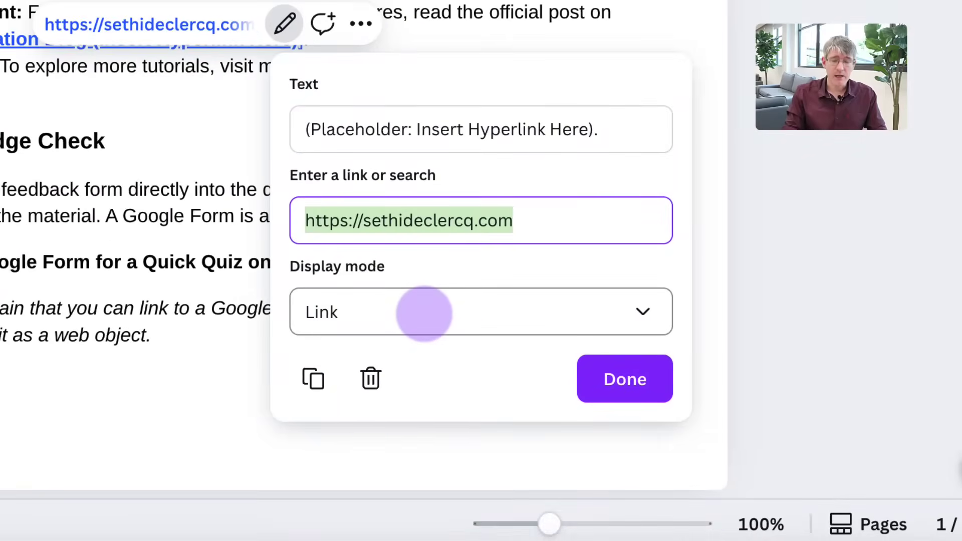
click(424, 313)
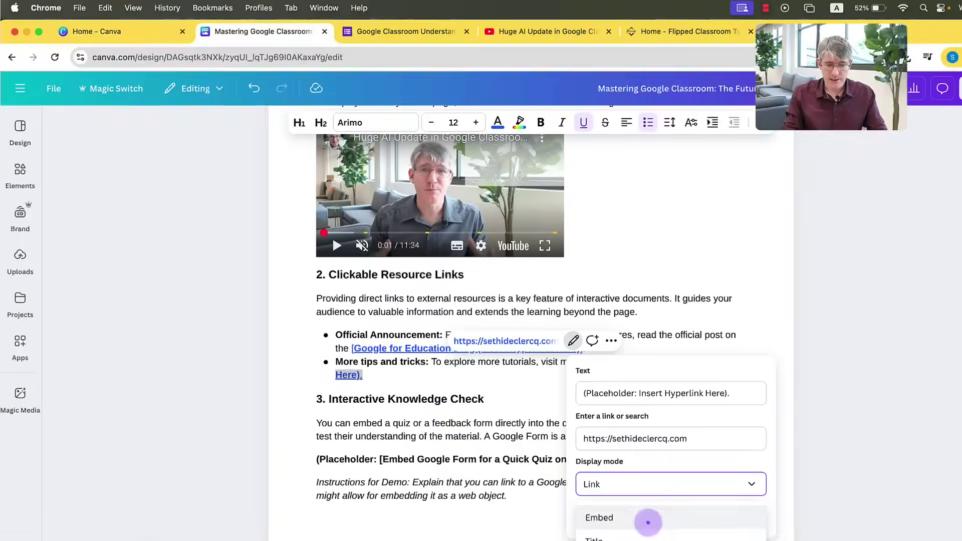
click(434, 387)
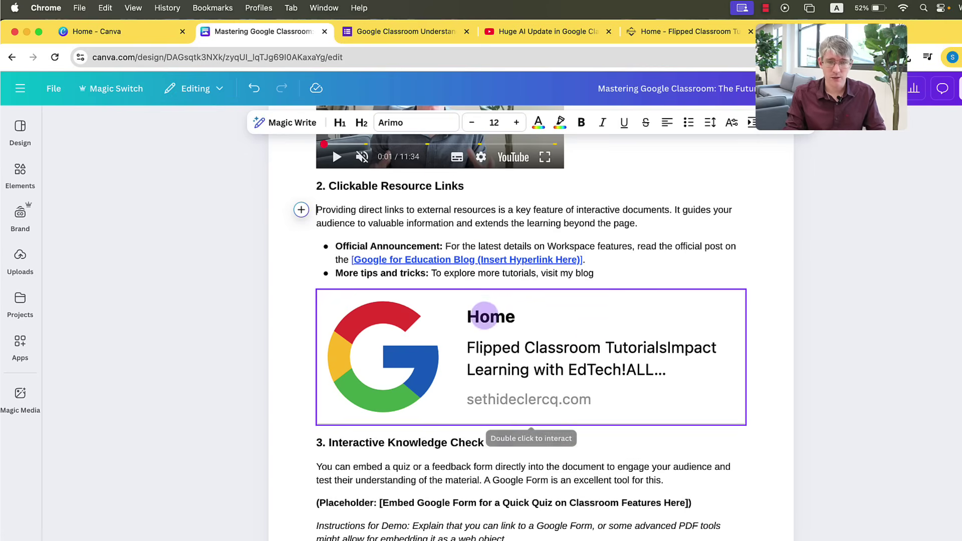
click(453, 260)
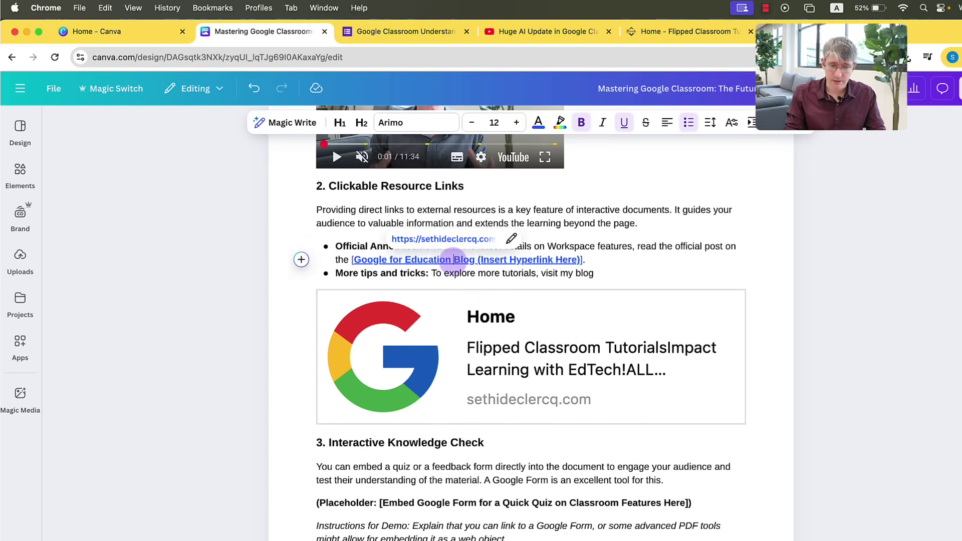
click(459, 337)
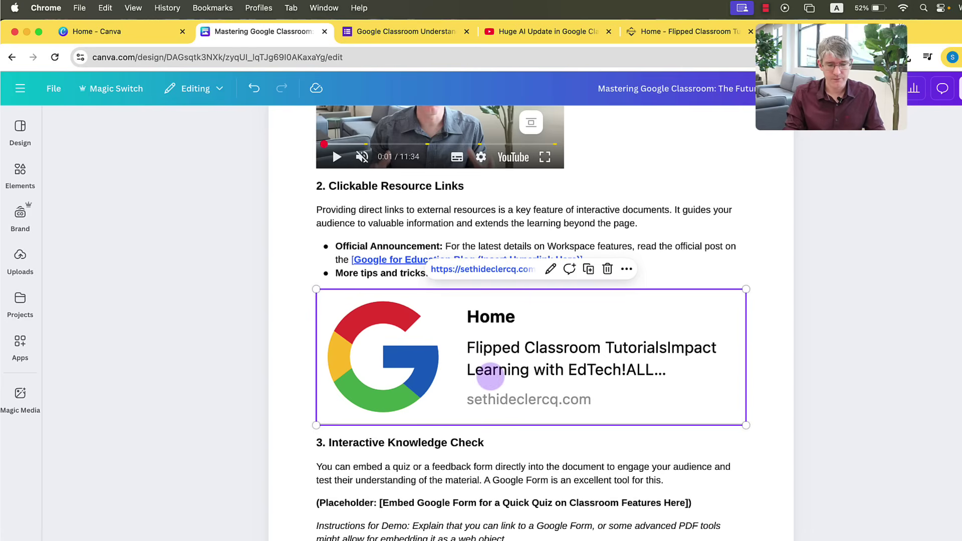
scroll(490, 377, down, 2)
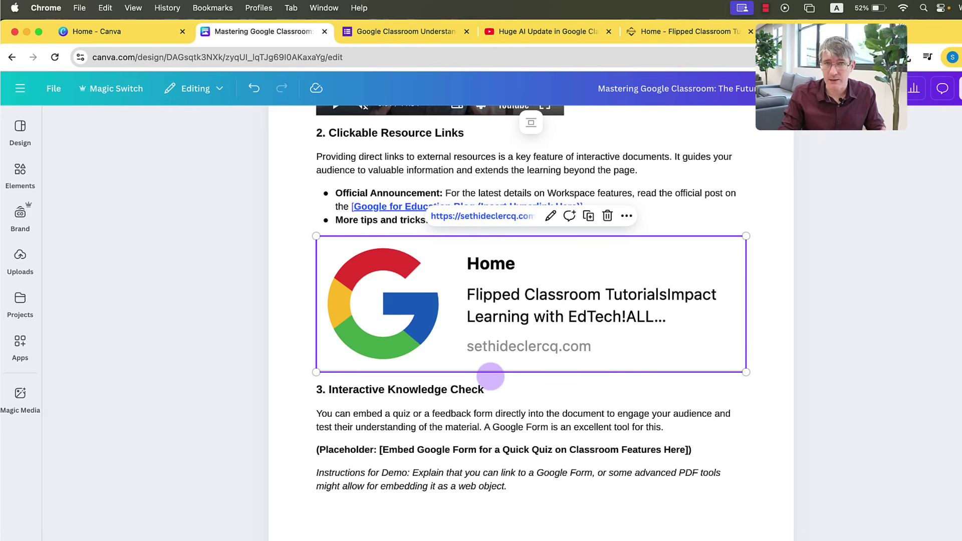
Step: Copy the responder link of the "Google Classroom Understanding Check" form
click(401, 36)
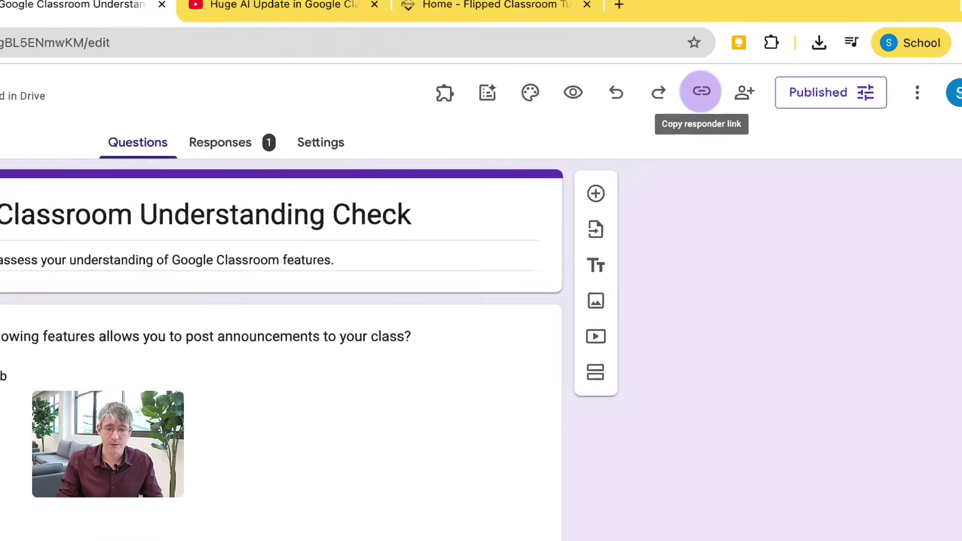
click(828, 89)
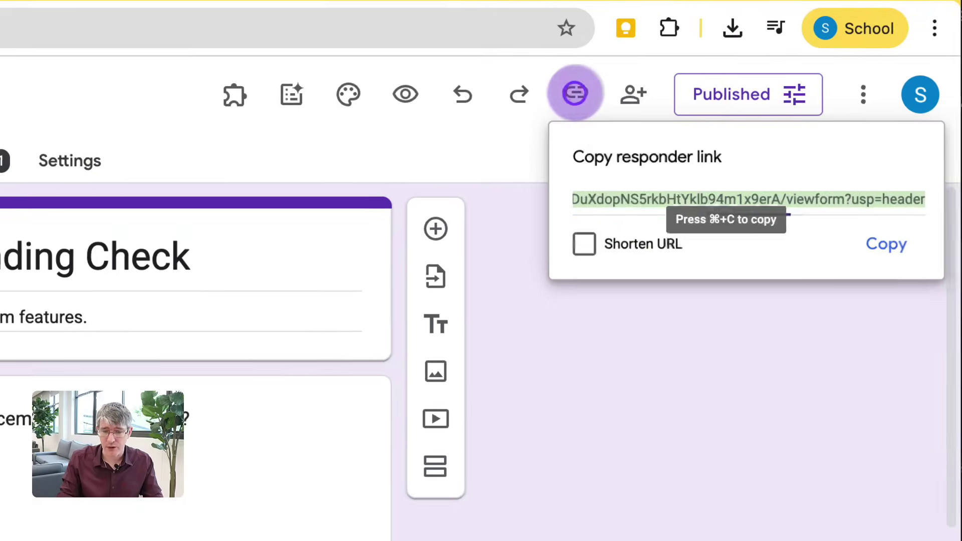
click(891, 244)
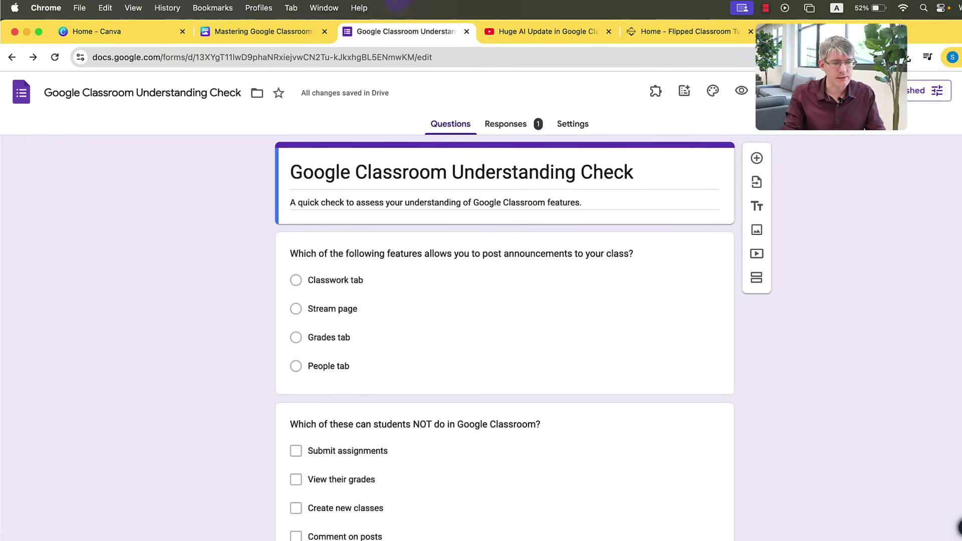
Step: Replace the quiz placeholder and its demo instructions in the Canva document with an embed of the copied form link
click(281, 31)
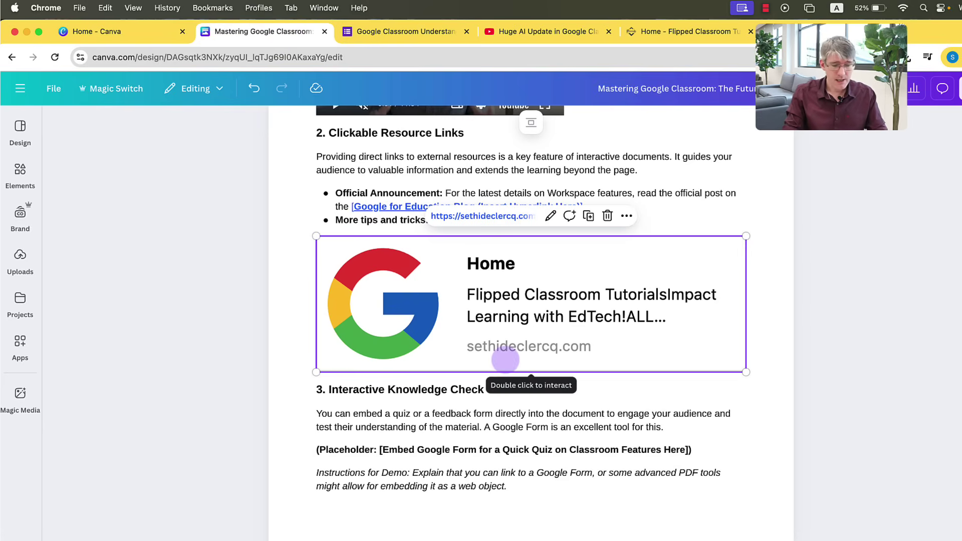
drag(314, 450, 529, 493)
key(BackSpace)
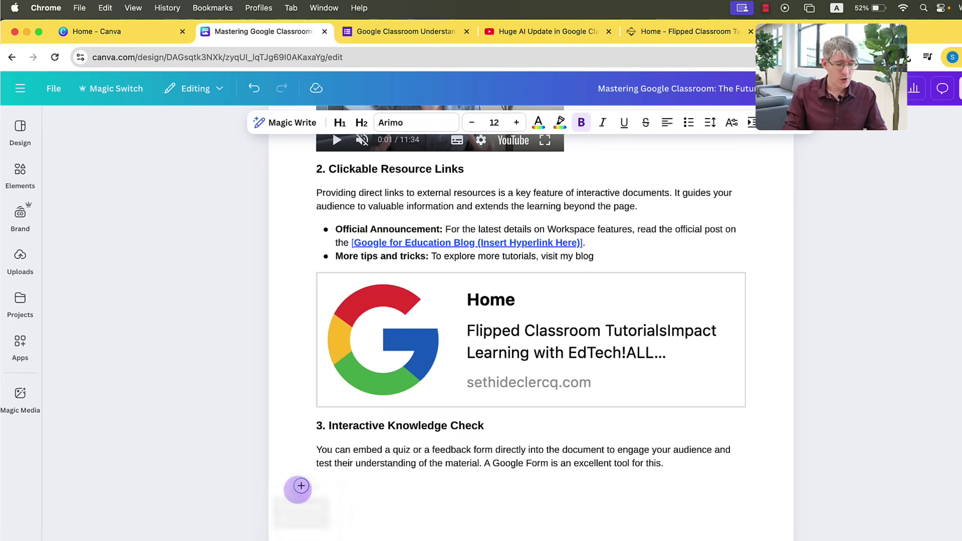
click(301, 486)
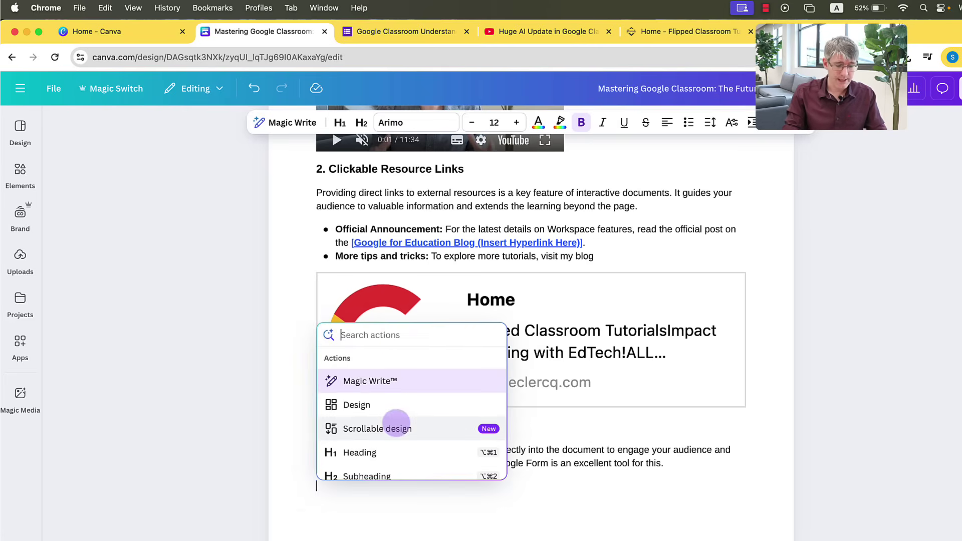
text(em)
click(386, 381)
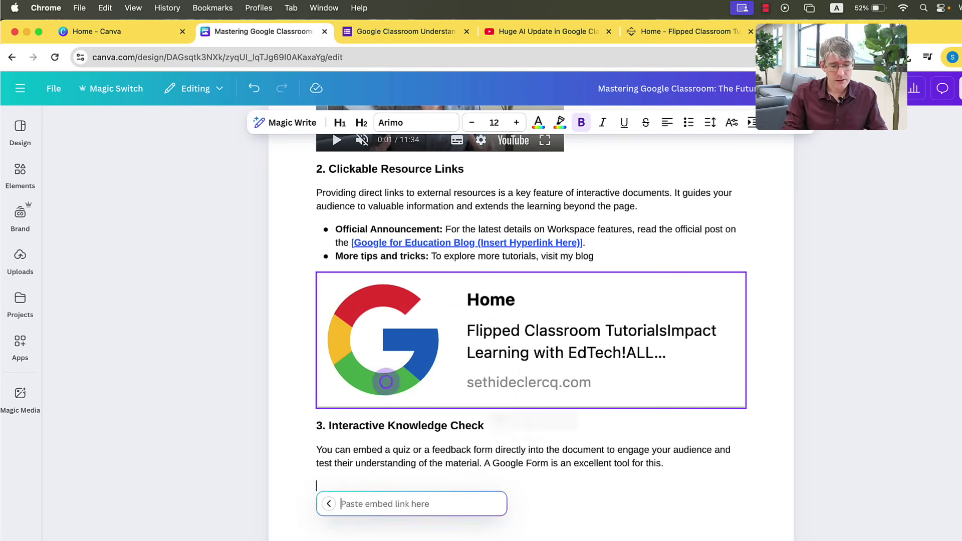
key(super+v)
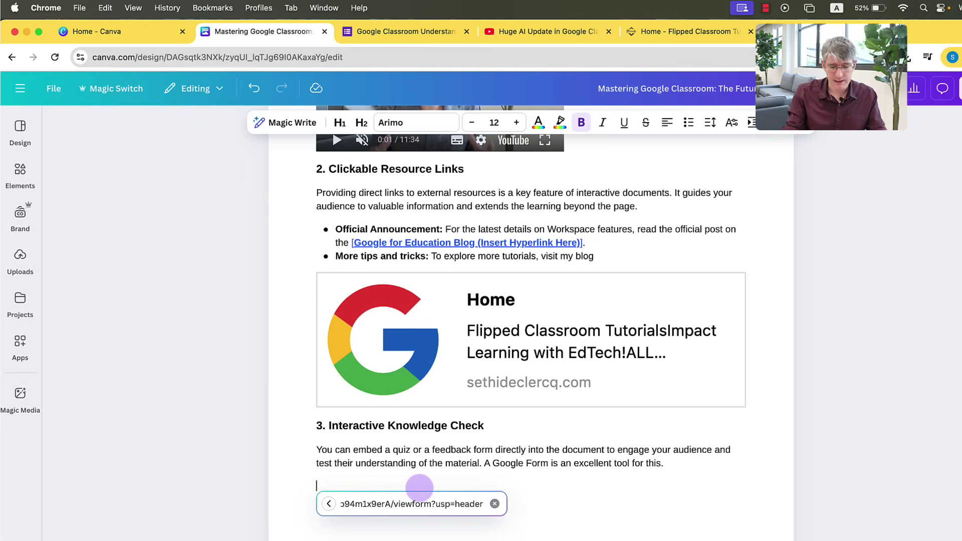
key(Return)
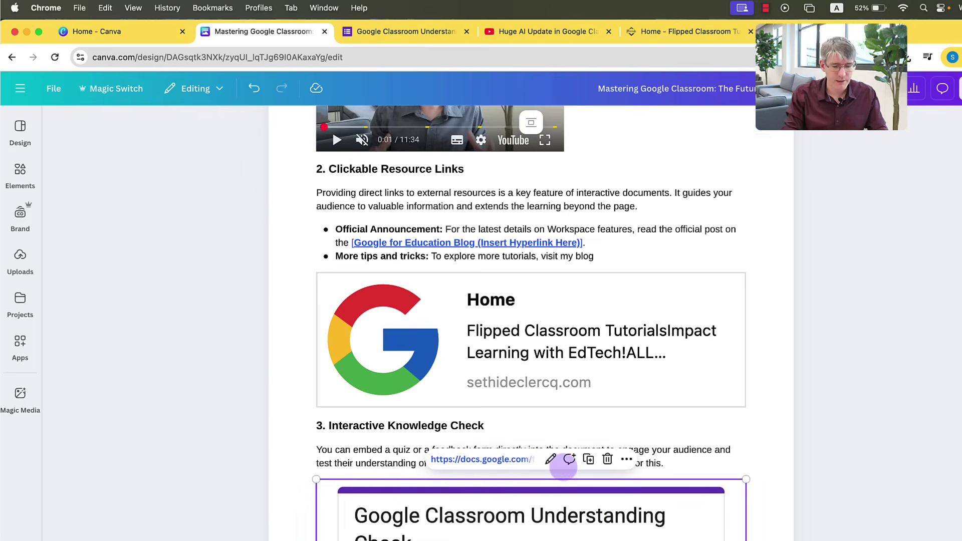
Step: Test the embedded form by choosing an answer to the announcements question and ticking "View their grades", and look through the remaining questions
scroll(562, 467, down, 10)
scroll(563, 467, down, 1)
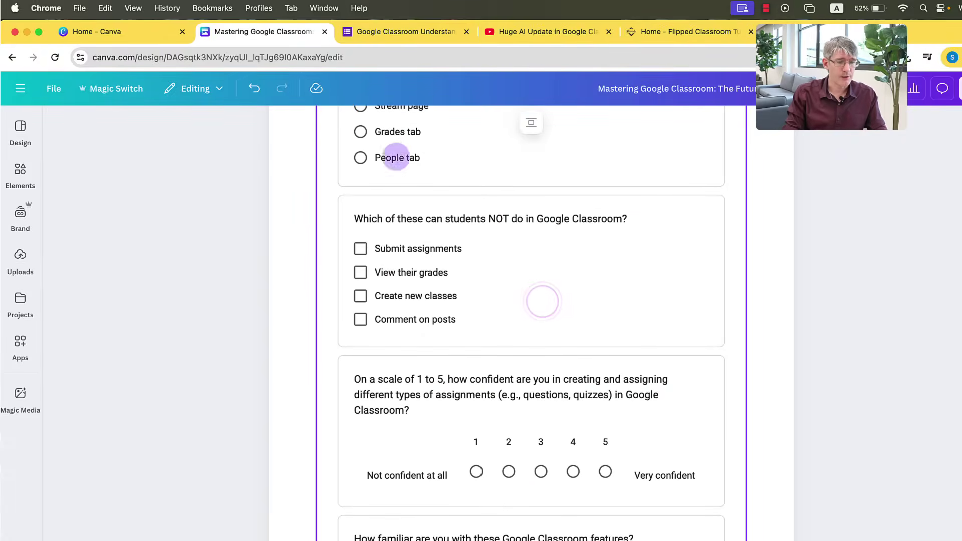
click(360, 132)
click(360, 296)
scroll(554, 348, down, 1)
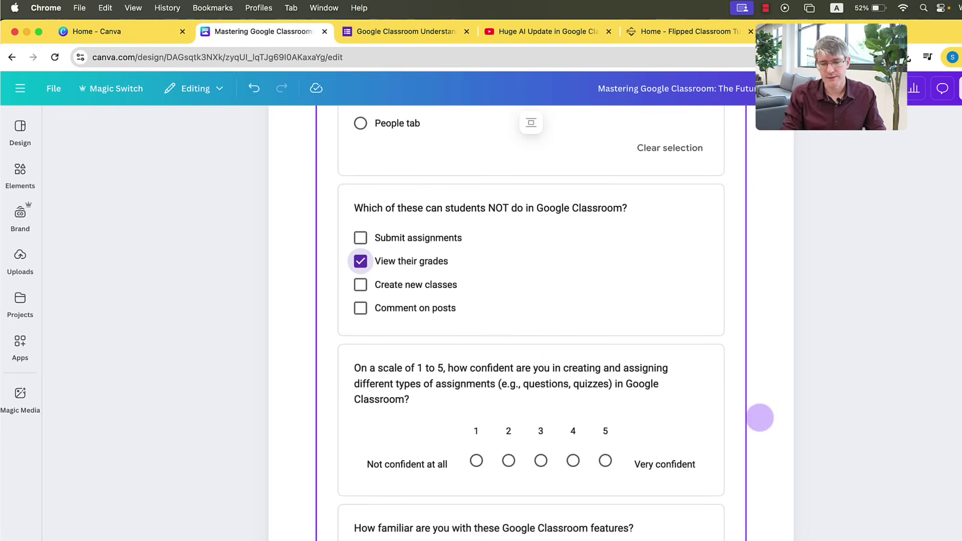
scroll(760, 417, down, 8)
Step: Open the document's sharing options and copy its public view link
scroll(760, 417, up, 20)
scroll(759, 418, up, 10)
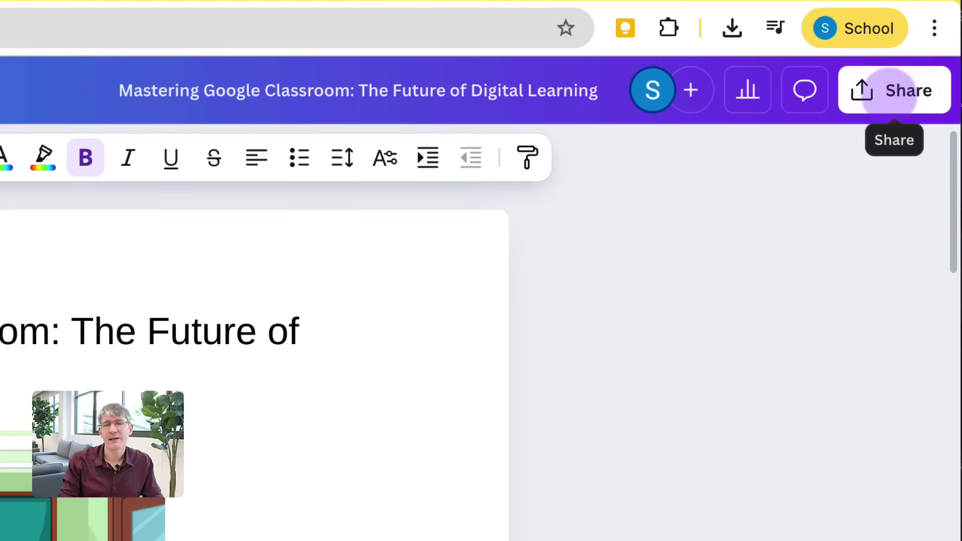
click(896, 91)
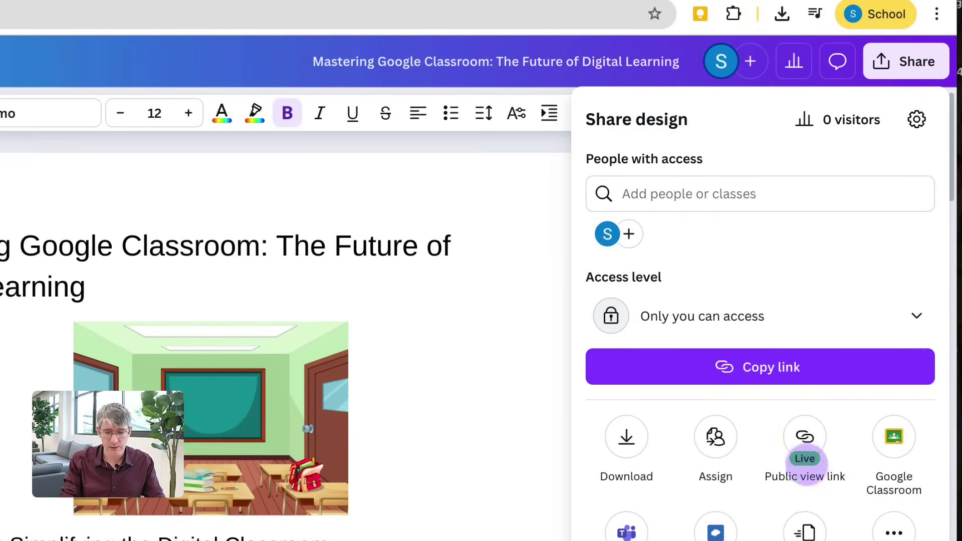
click(805, 440)
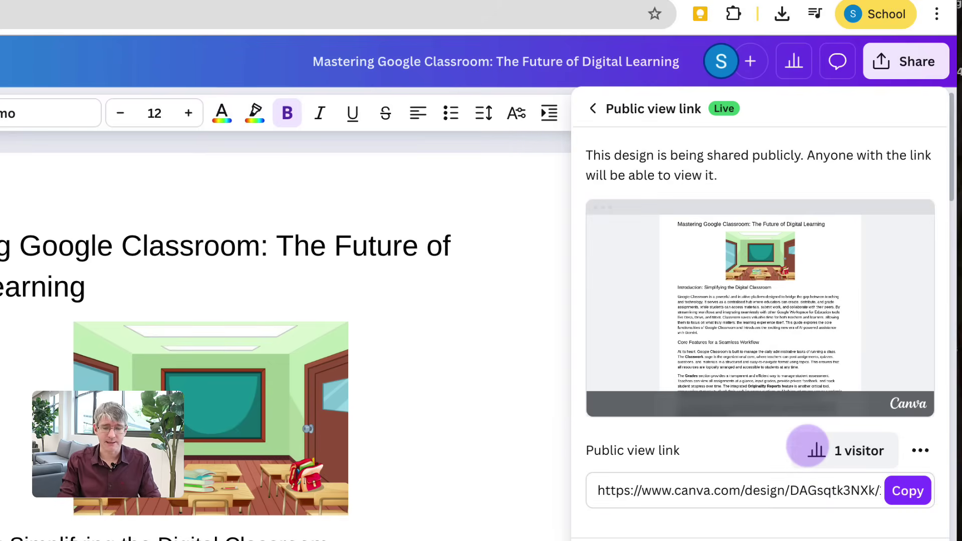
click(907, 490)
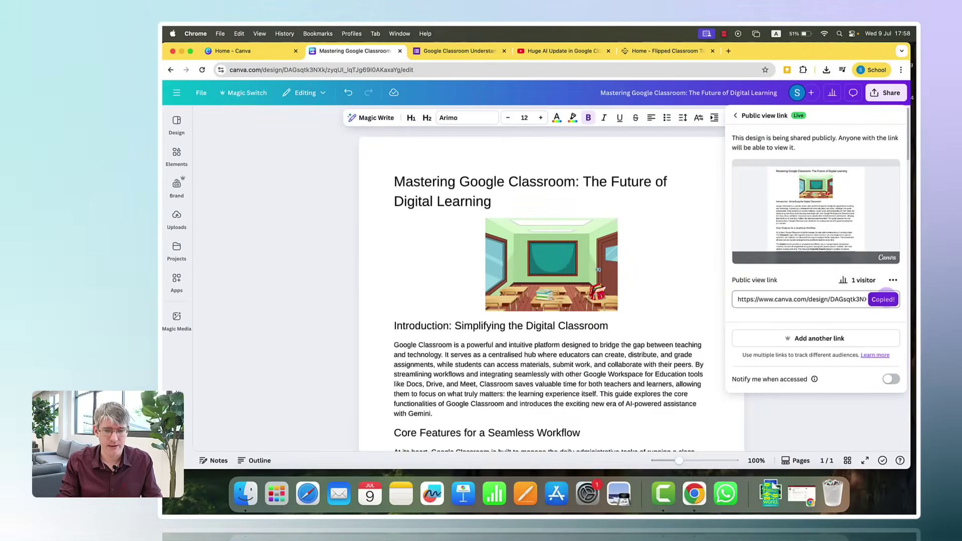
Step: Open the copied public view link in a new Incognito window
key(super+shift+n)
key(super+v)
key(Return)
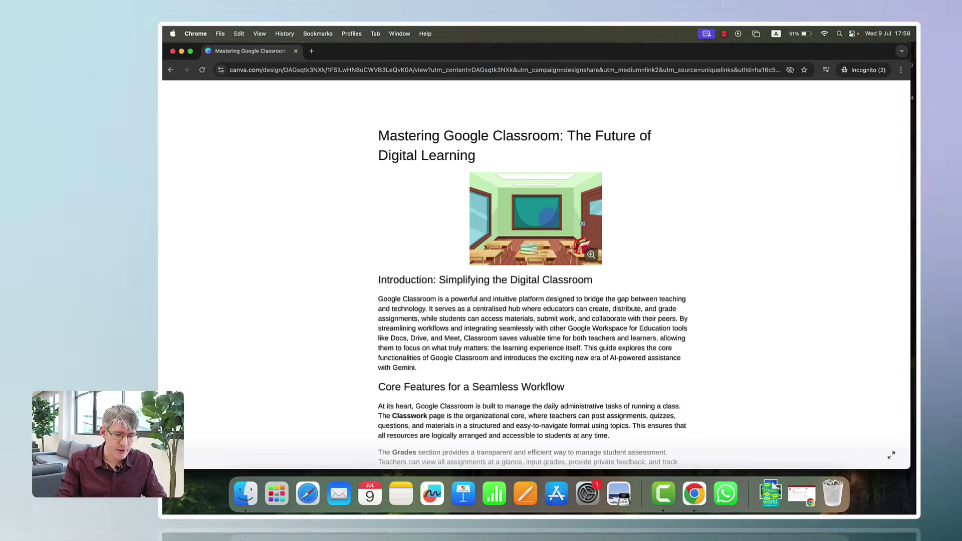
Step: Play the embedded YouTube video briefly in the public view and pause it
scroll(551, 216, down, 5)
scroll(549, 218, down, 8)
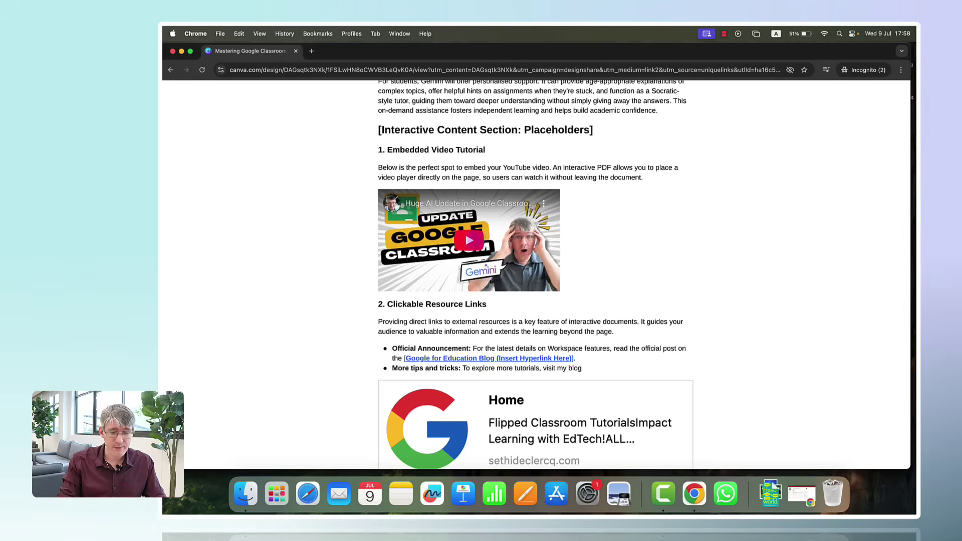
click(468, 240)
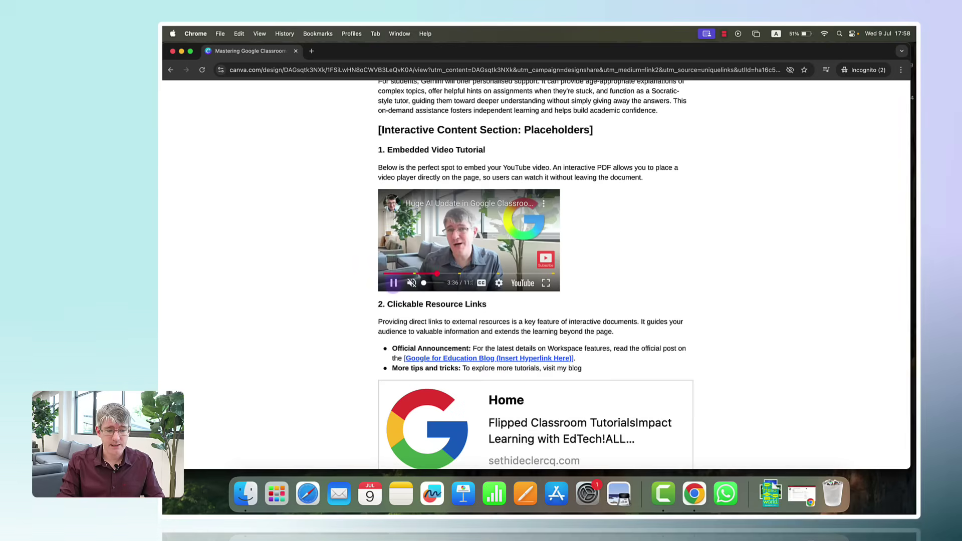
click(393, 282)
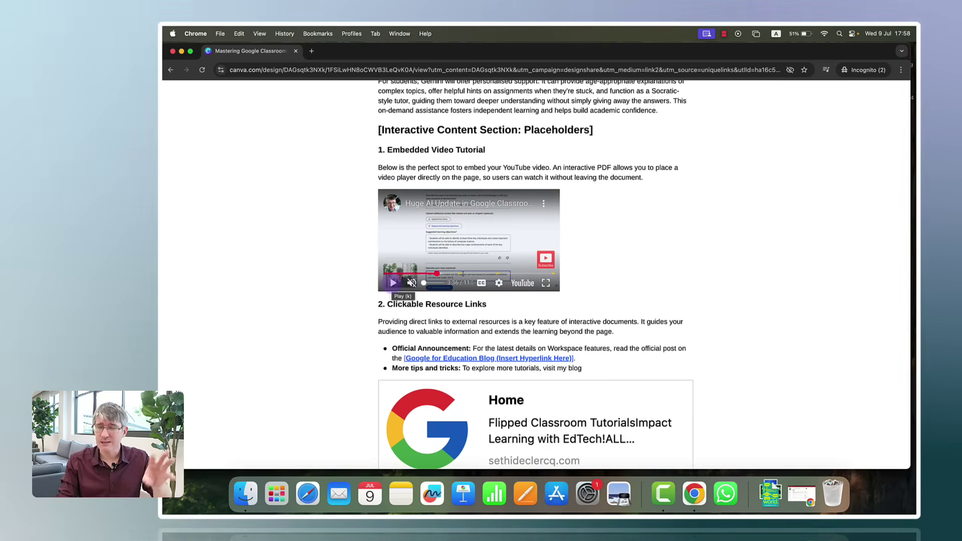
Step: Test the Google for Education Blog text link and the embedded Home card, closing each page they open
scroll(420, 324, down, 5)
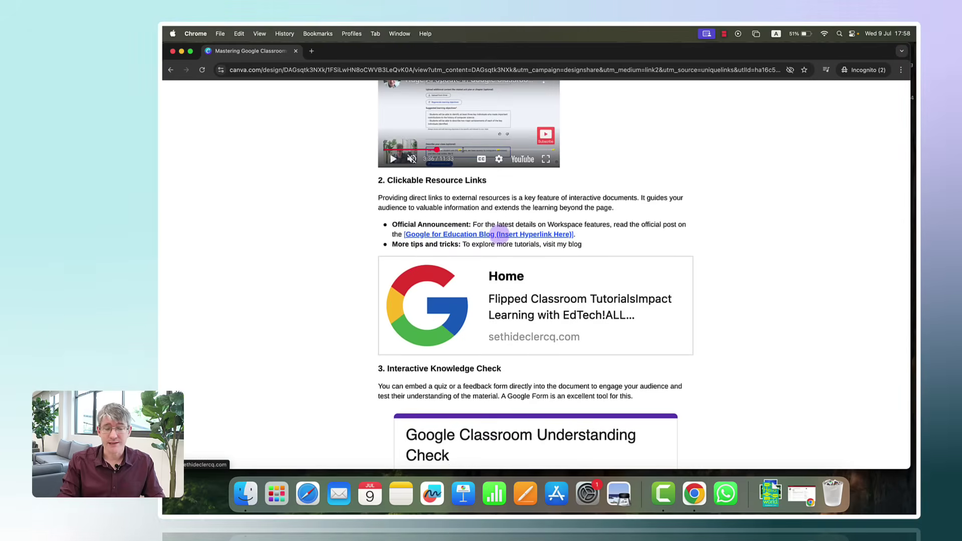
click(498, 234)
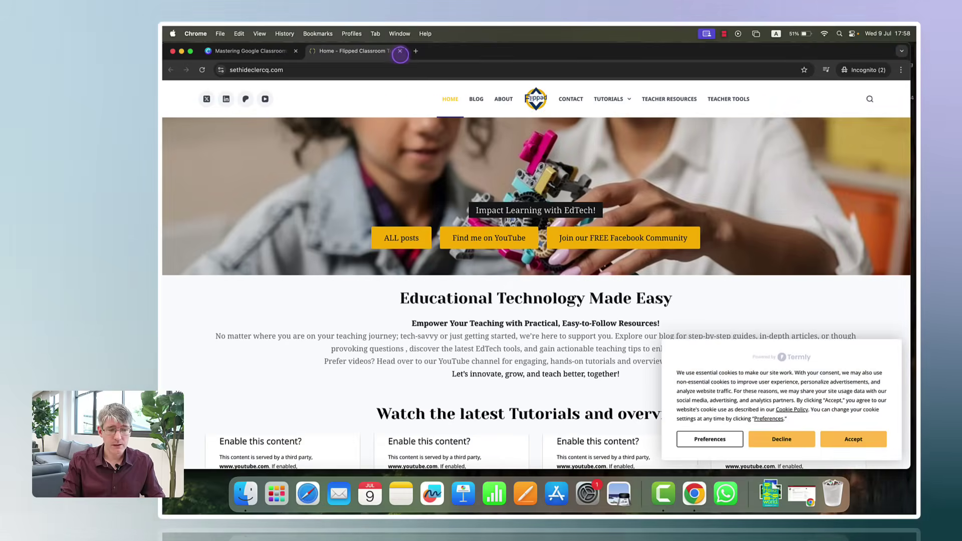
click(400, 50)
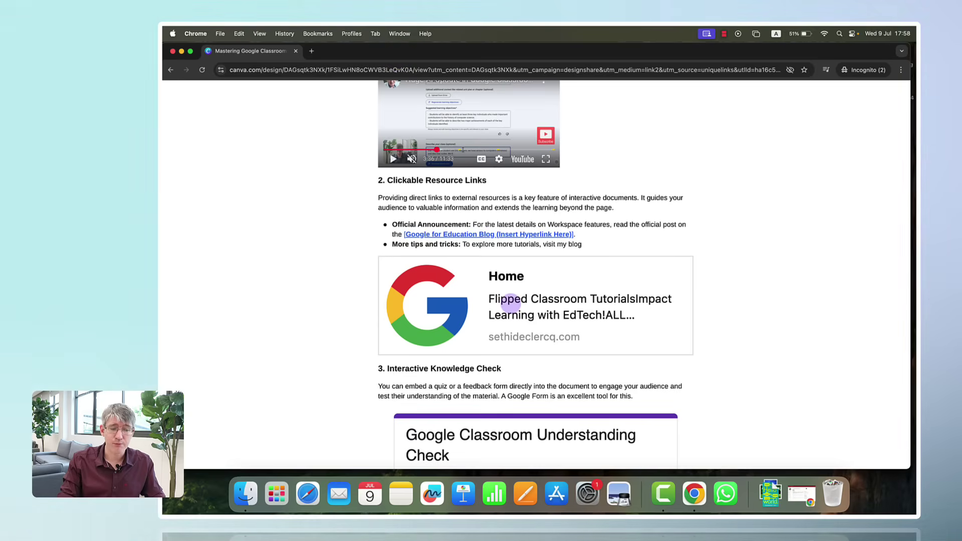
click(439, 316)
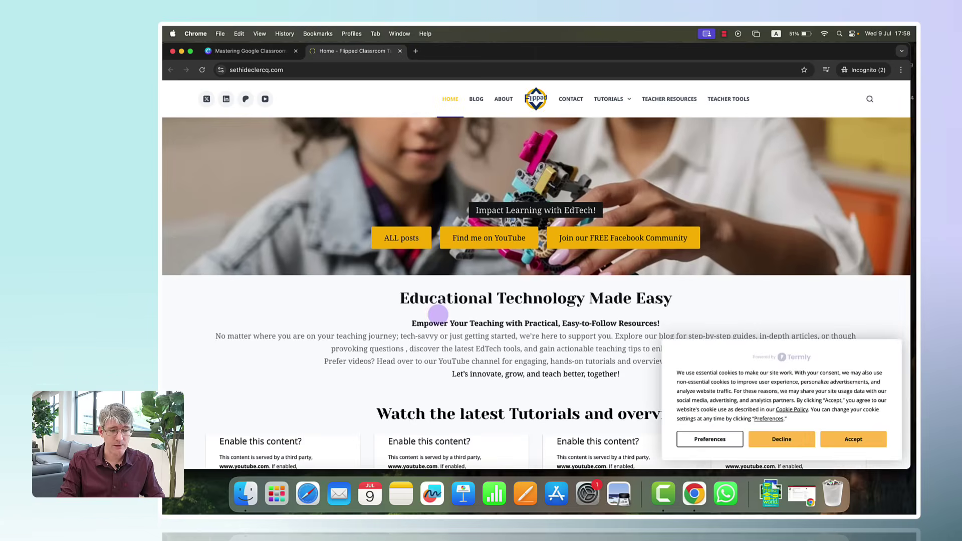
click(400, 50)
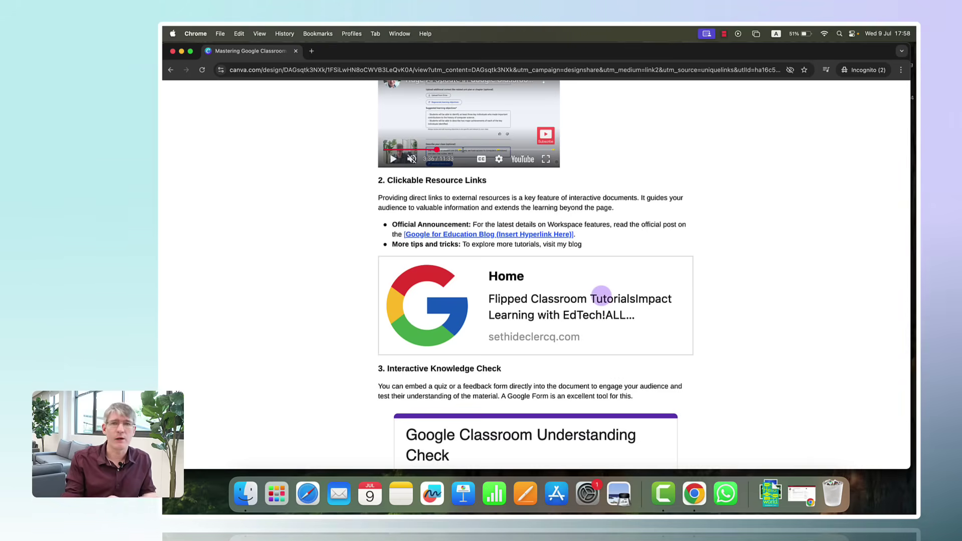
Step: Try the embedded form in the public view, answering "Stream page" and the following questions, and go to its end
scroll(635, 325, down, 10)
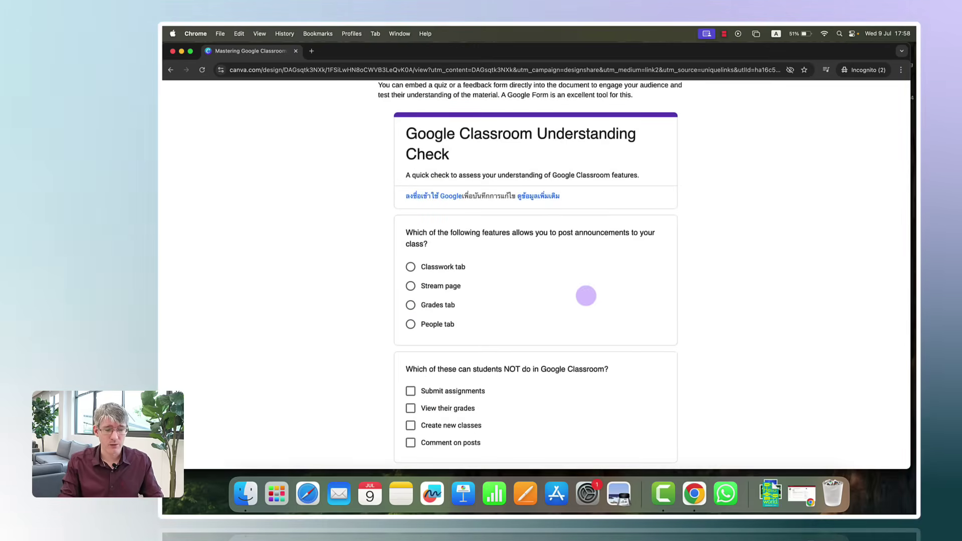
click(410, 285)
scroll(412, 286, down, 5)
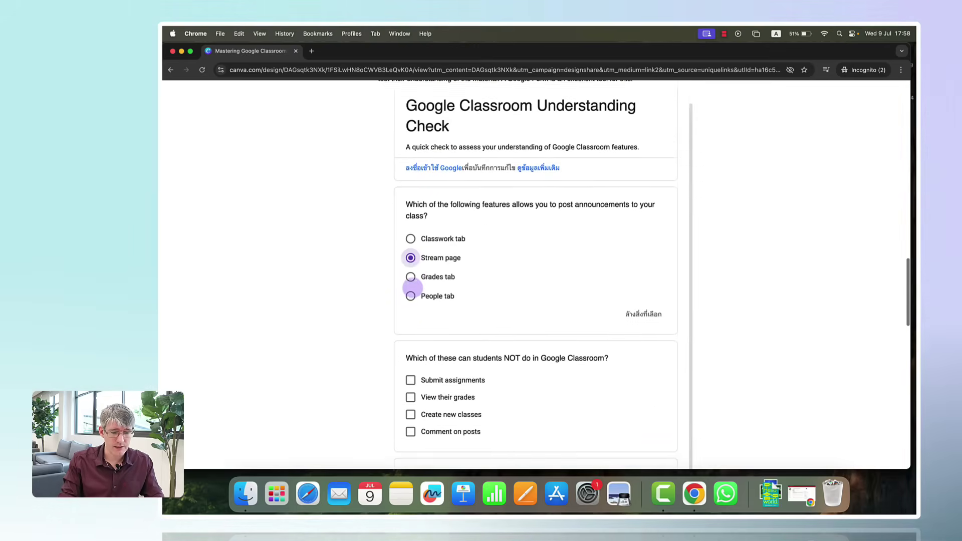
scroll(408, 206, down, 1)
click(410, 208)
click(542, 320)
scroll(539, 323, down, 15)
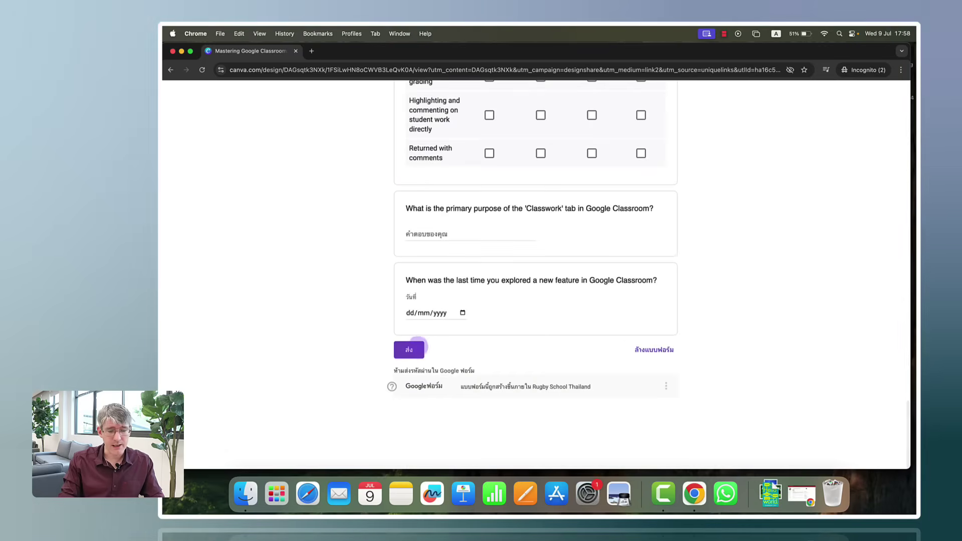